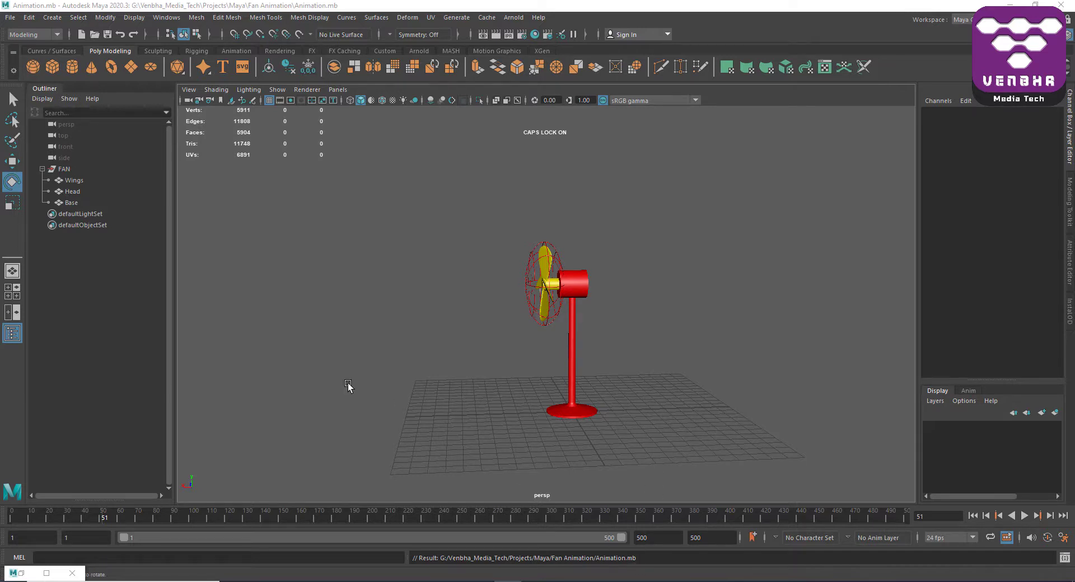
Orbit and zoom the perspective view until the stand fan fills the frame nearly face-on.
{"action": "mouse_move", "coordinate": [487, 372]}
{"action": "left_mouse_down", "text": "alt"}
{"action": "mouse_move", "coordinate": [538, 379]}
{"action": "mouse_move", "coordinate": [592, 331]}
{"action": "left_mouse_up", "text": "alt"}
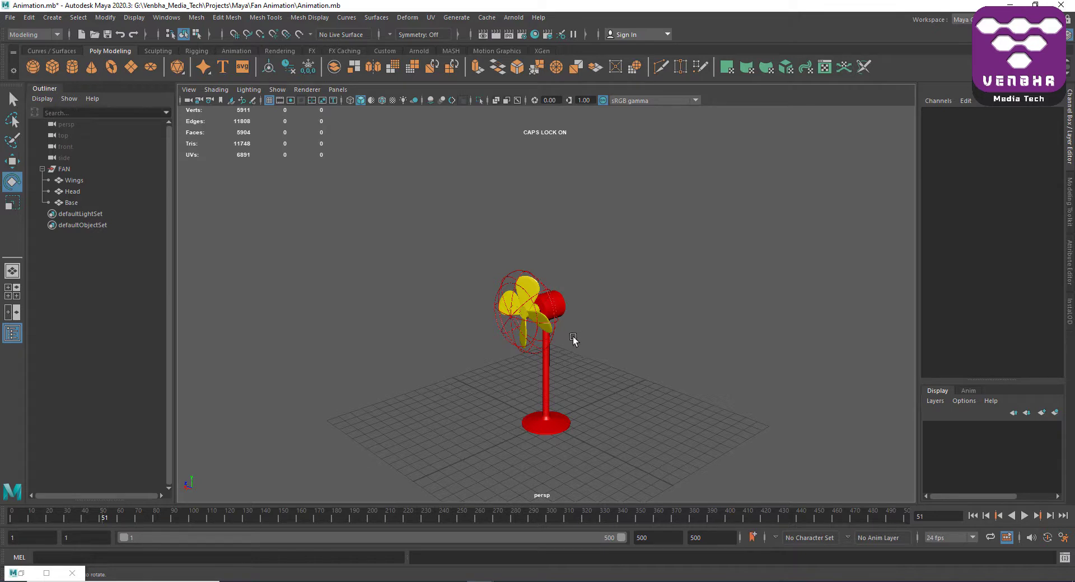
{"action": "scroll", "coordinate": [572, 334], "scroll_direction": "up", "scroll_amount": 3}
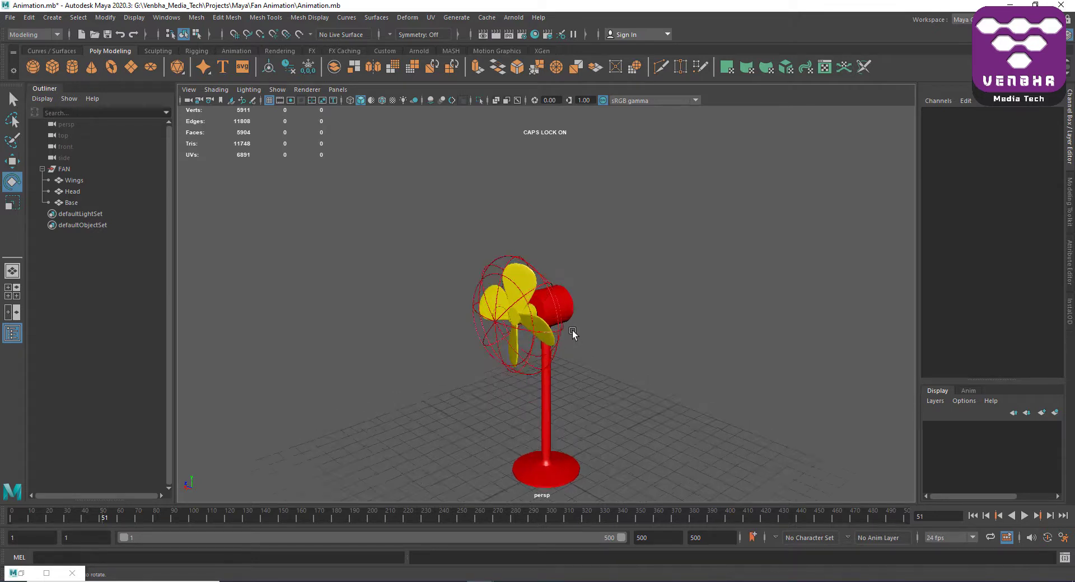
{"action": "mouse_move", "coordinate": [635, 306]}
{"action": "left_mouse_down", "text": "alt"}
{"action": "mouse_move", "coordinate": [538, 291]}
{"action": "mouse_move", "coordinate": [511, 307]}
{"action": "mouse_move", "coordinate": [540, 377]}
{"action": "mouse_move", "coordinate": [528, 376]}
{"action": "mouse_move", "coordinate": [566, 331]}
{"action": "left_mouse_up", "text": "alt"}
{"action": "scroll", "coordinate": [571, 368], "scroll_direction": "up", "scroll_amount": 3}
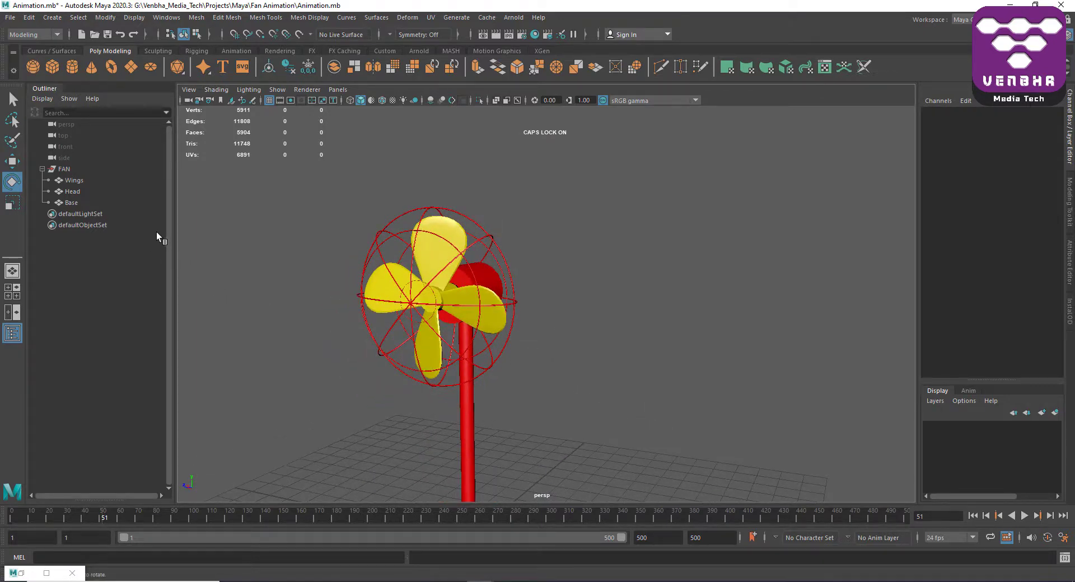
Select the Wings object in the Outliner, with the fan viewed slightly from above.
{"action": "left_click", "coordinate": [79, 188]}
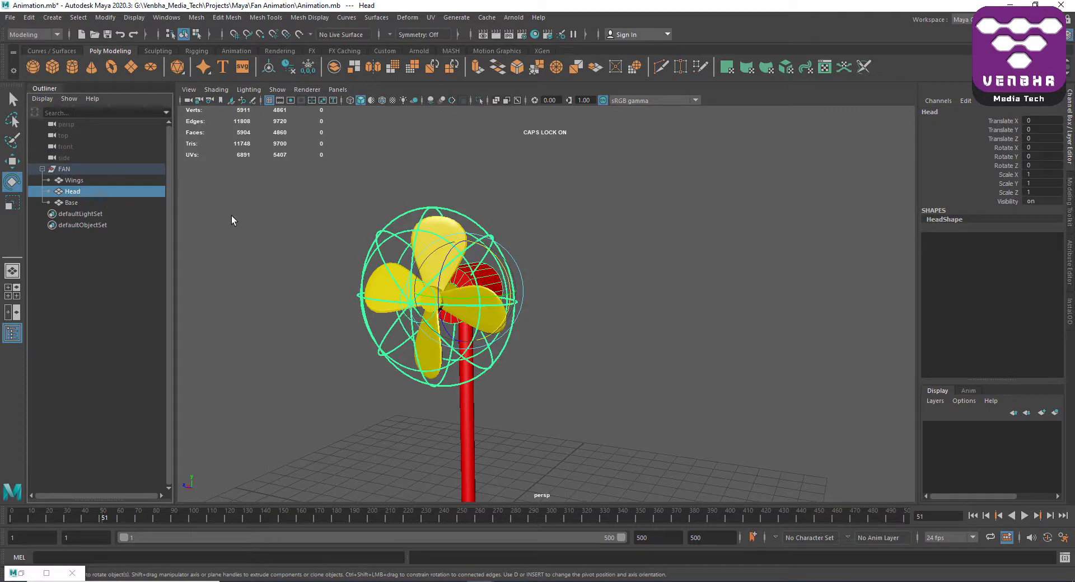
{"action": "left_click", "coordinate": [101, 180]}
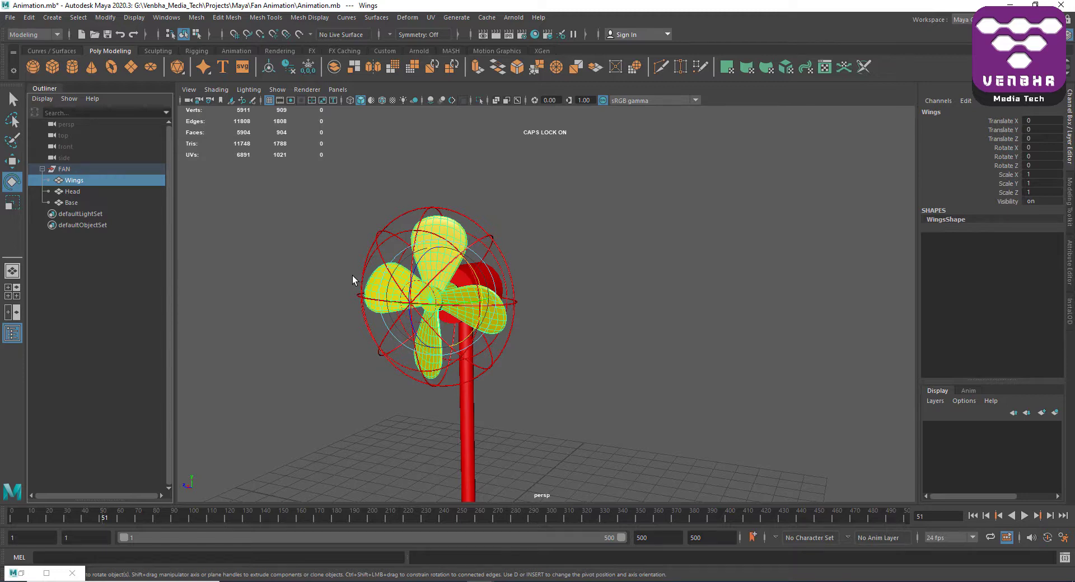
{"action": "scroll", "coordinate": [578, 282], "scroll_direction": "down", "scroll_amount": 2}
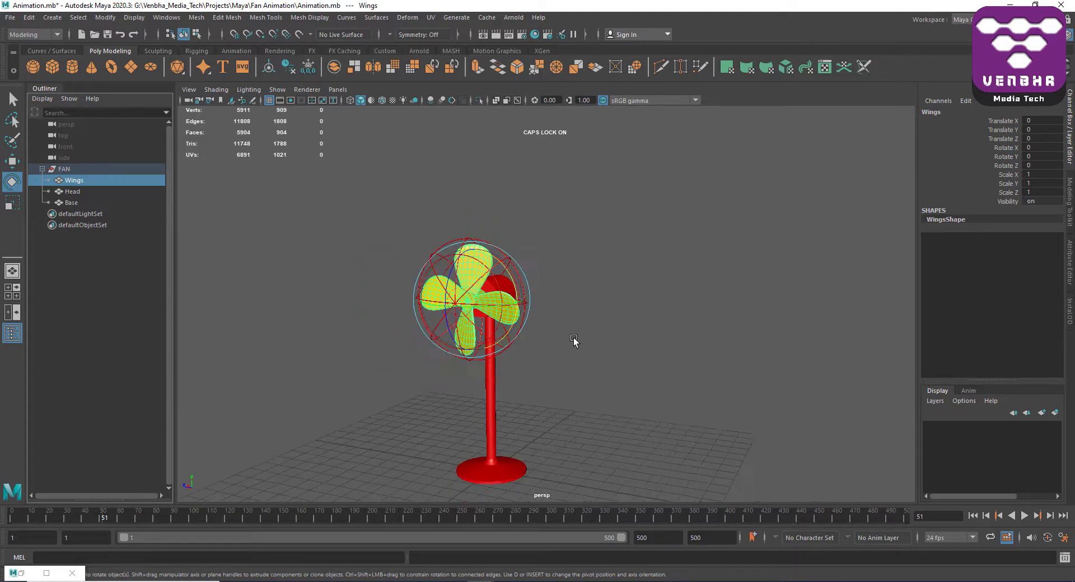
{"action": "left_click_drag", "start_coordinate": [573, 338], "coordinate": [569, 316], "text": "alt"}
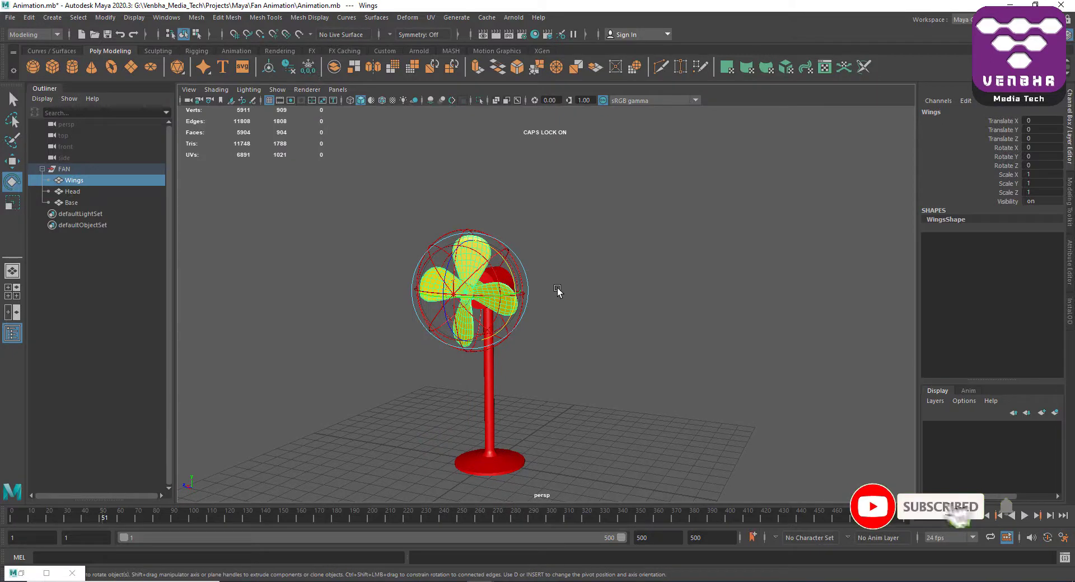
{"action": "left_click", "coordinate": [588, 326]}
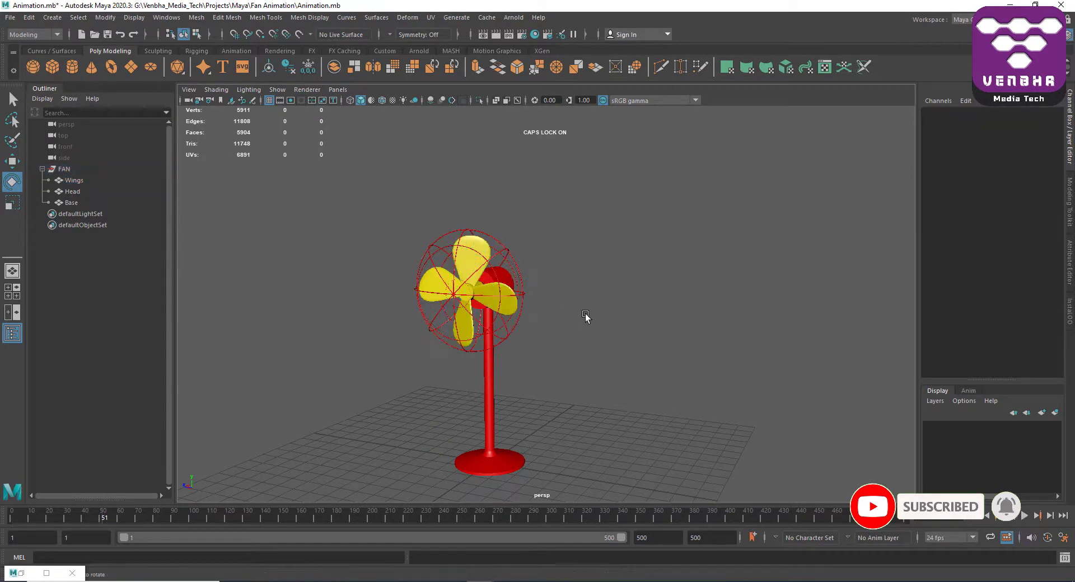
{"action": "left_click", "coordinate": [85, 183]}
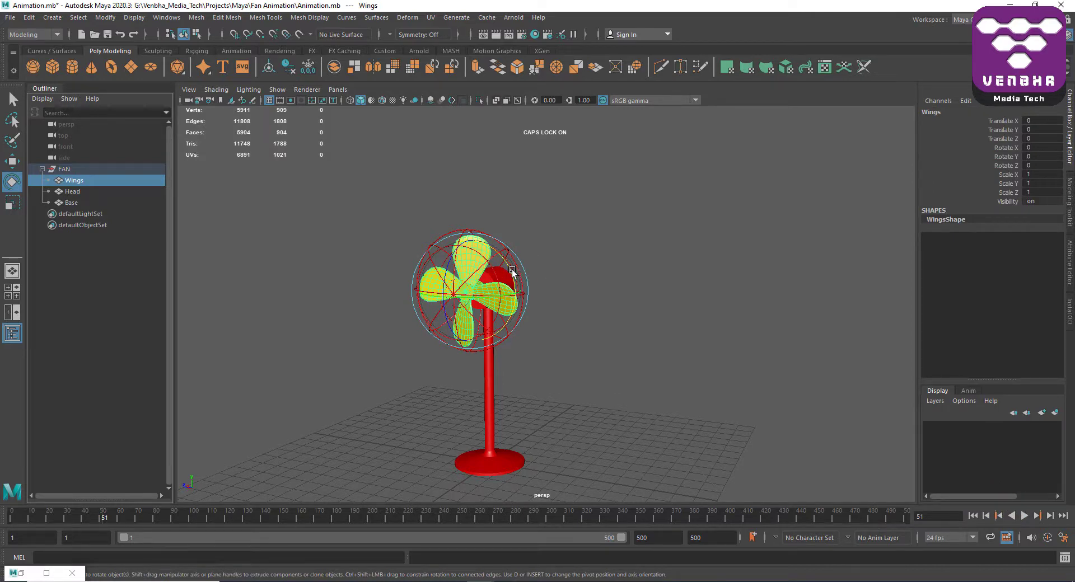
Test-rotate the Wings about X and undo it twice, then briefly play and stop from frame 1.
{"action": "left_click_drag", "start_coordinate": [508, 266], "coordinate": [509, 330]}
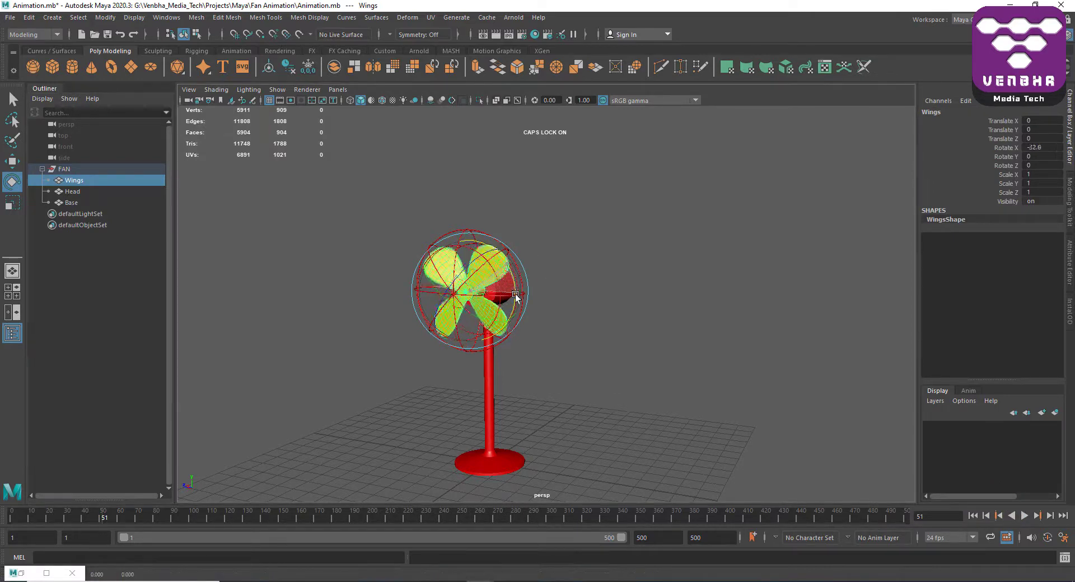
{"action": "key", "text": "ctrl+z"}
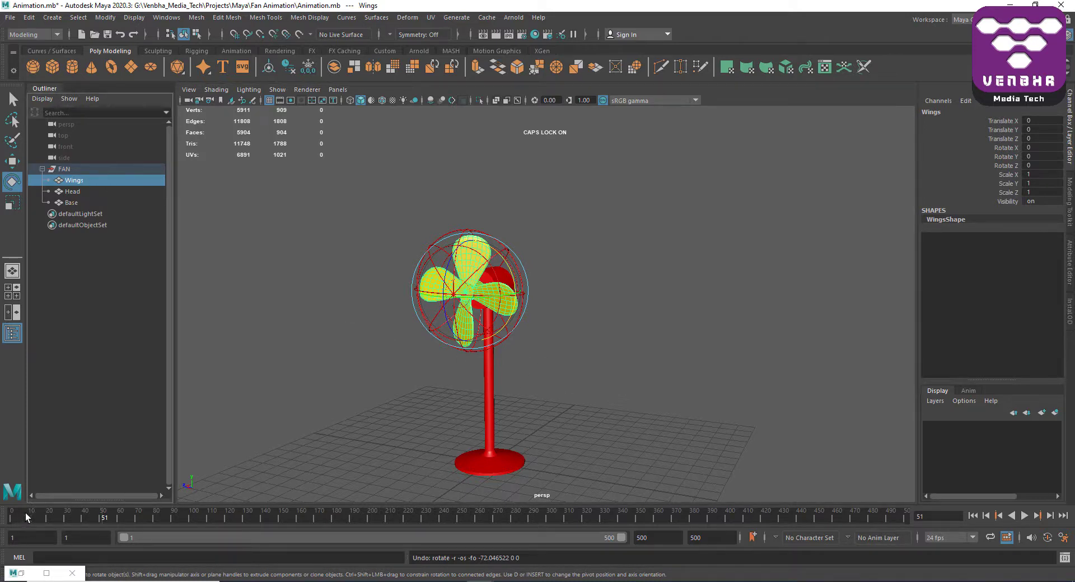
{"action": "left_click_drag", "start_coordinate": [613, 319], "coordinate": [633, 325], "text": "alt"}
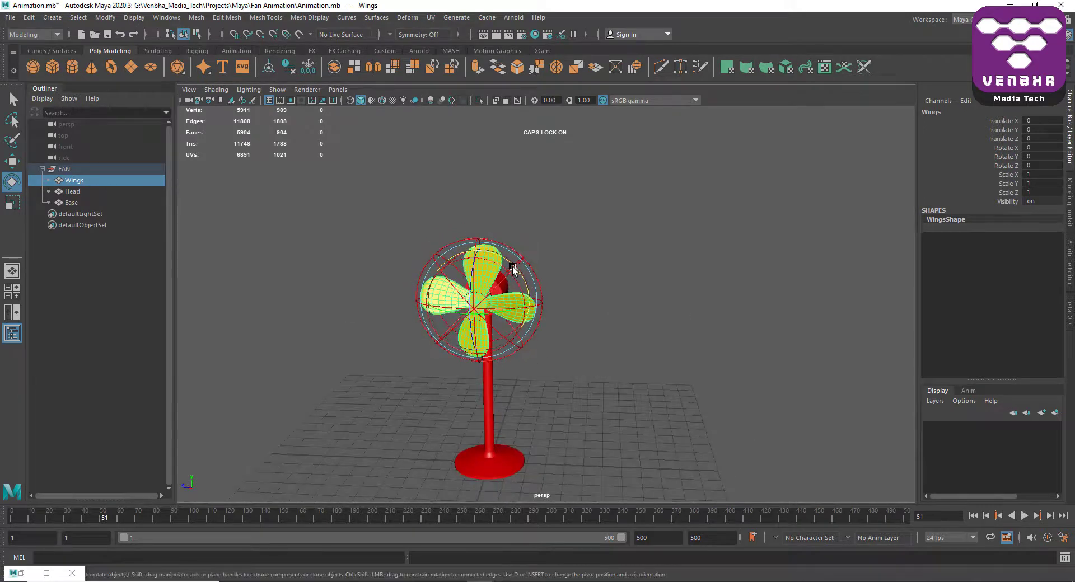
{"action": "left_click_drag", "start_coordinate": [513, 270], "coordinate": [532, 297]}
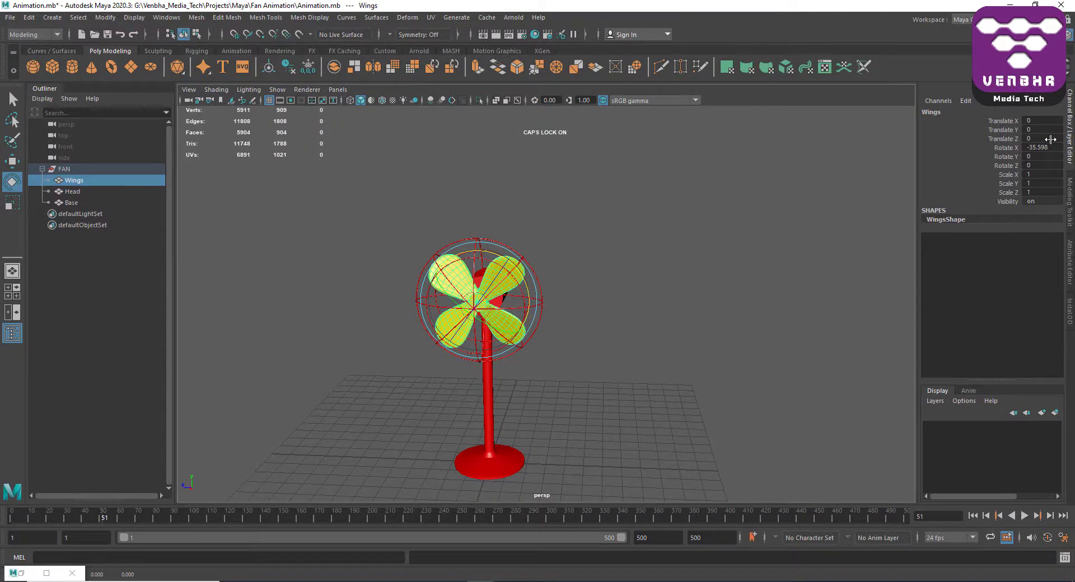
{"action": "key", "text": "ctrl+z"}
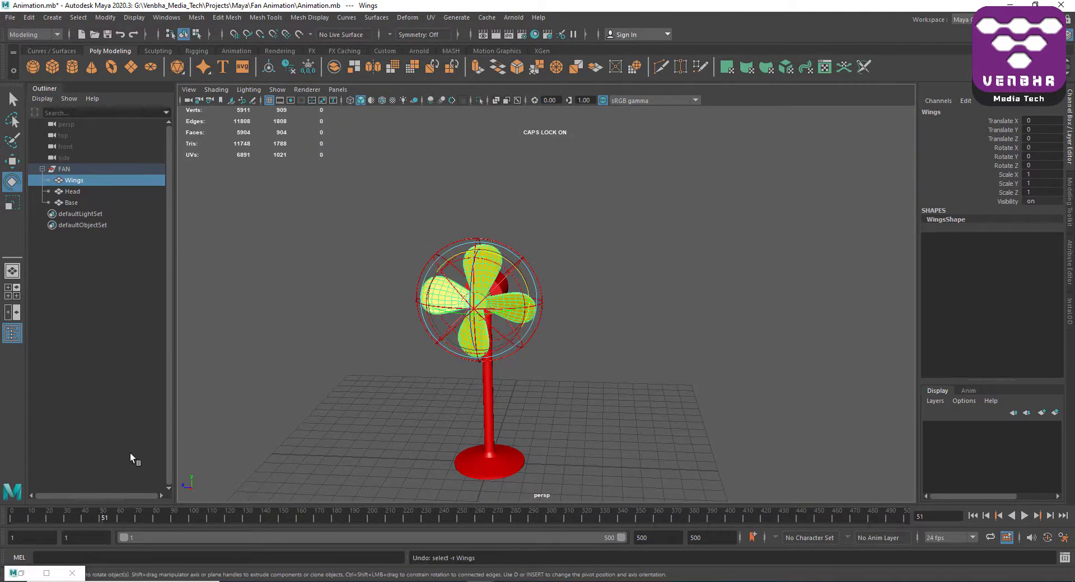
{"action": "left_click", "coordinate": [12, 519]}
{"action": "key", "text": "alt+v"}
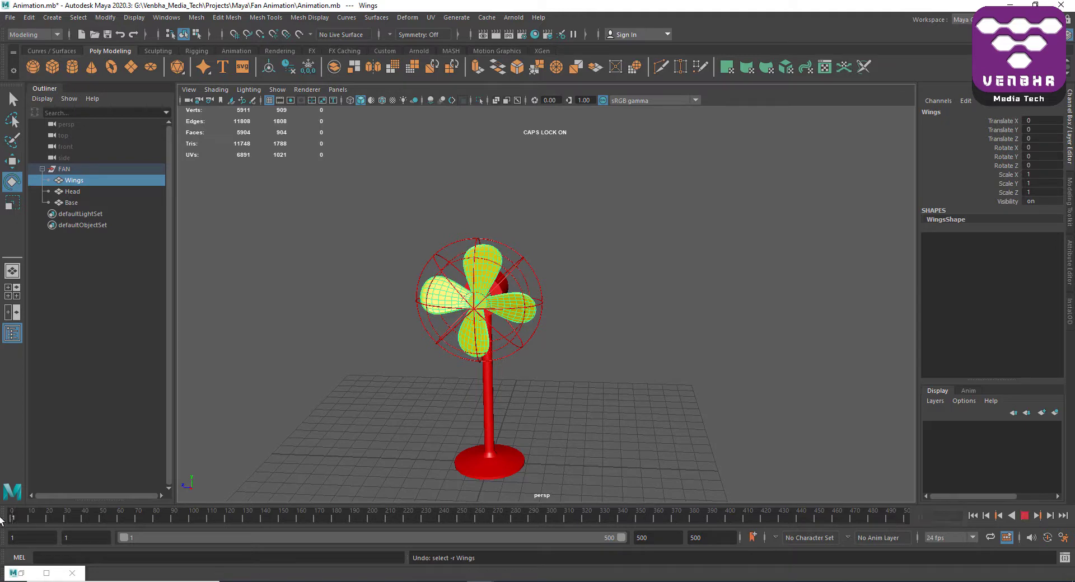
{"action": "key", "text": "alt+v"}
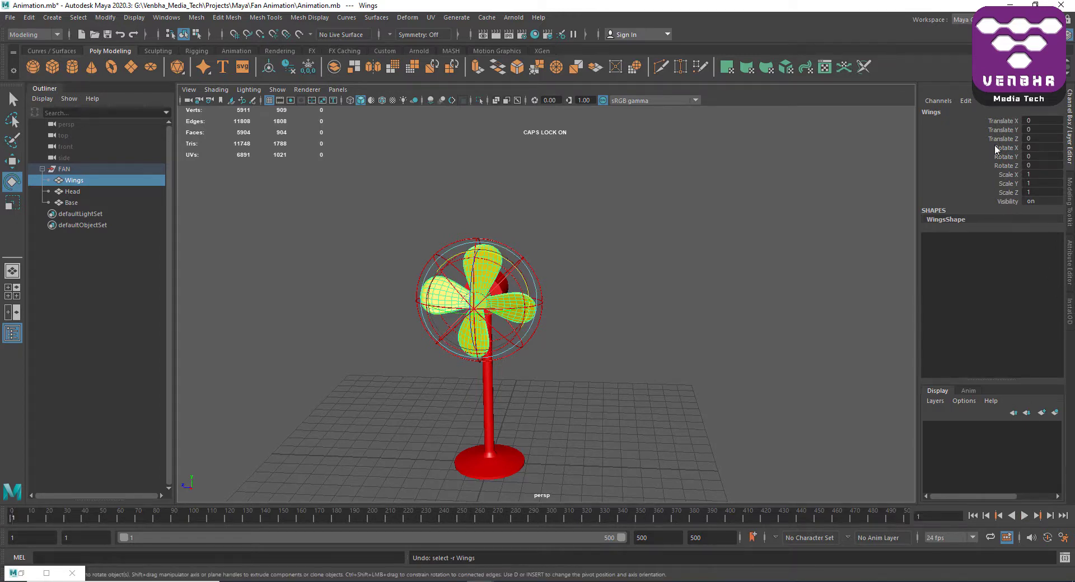
Key the Wings' Rotate X at 0 on frame 1 and end the playback range at 148.
{"action": "left_click", "coordinate": [1005, 148]}
{"action": "right_click", "coordinate": [1005, 147]}
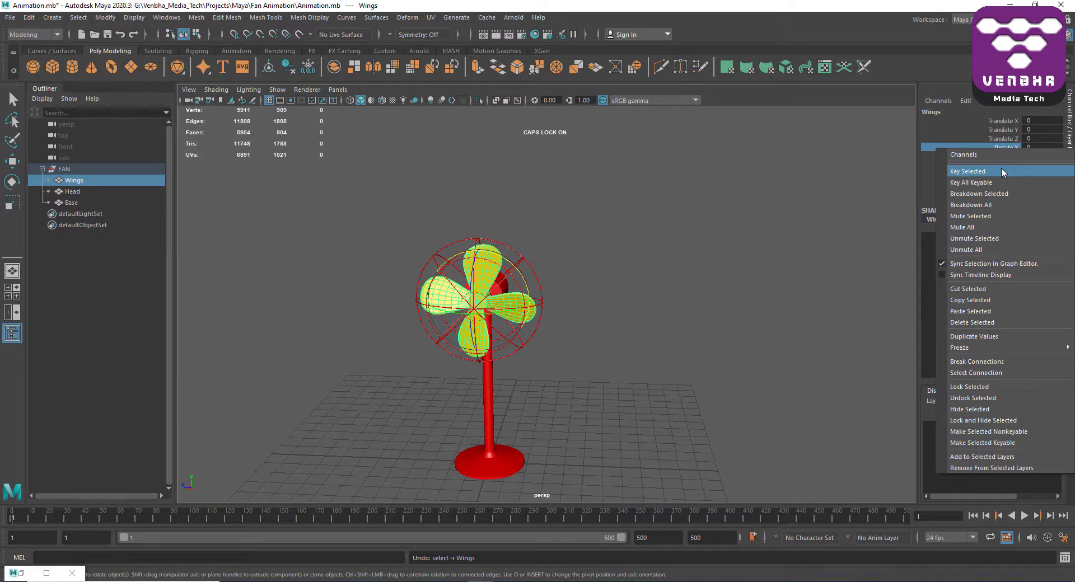
{"action": "left_click", "coordinate": [1002, 170]}
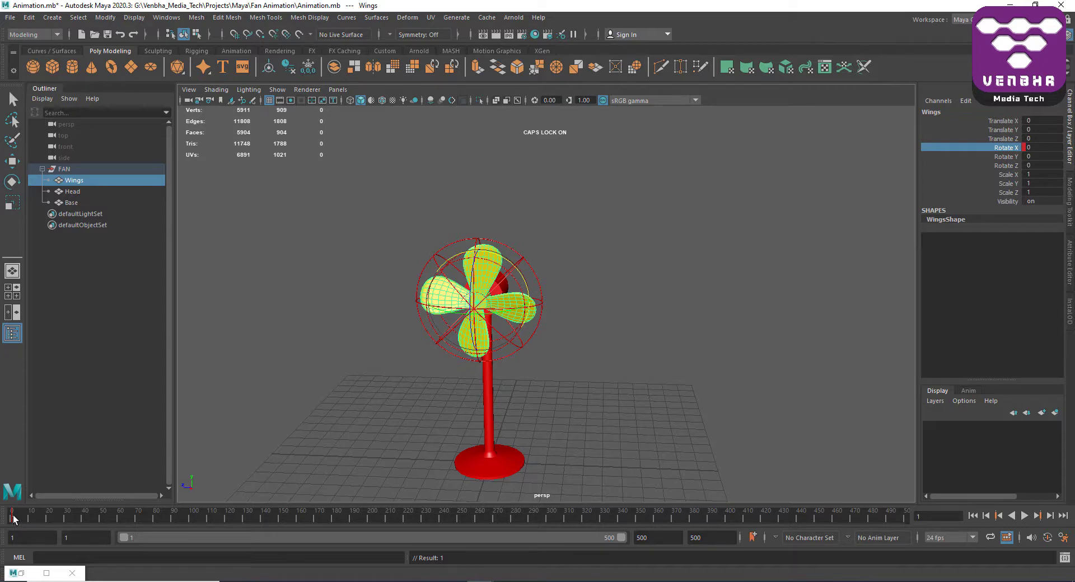
{"action": "key", "text": "alt+v"}
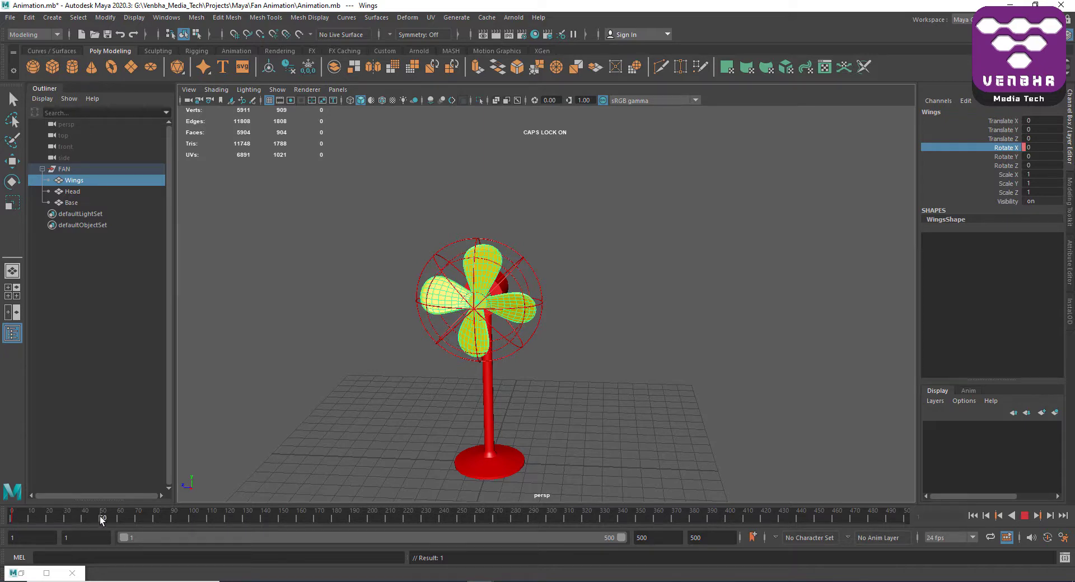
{"action": "left_click", "coordinate": [103, 519]}
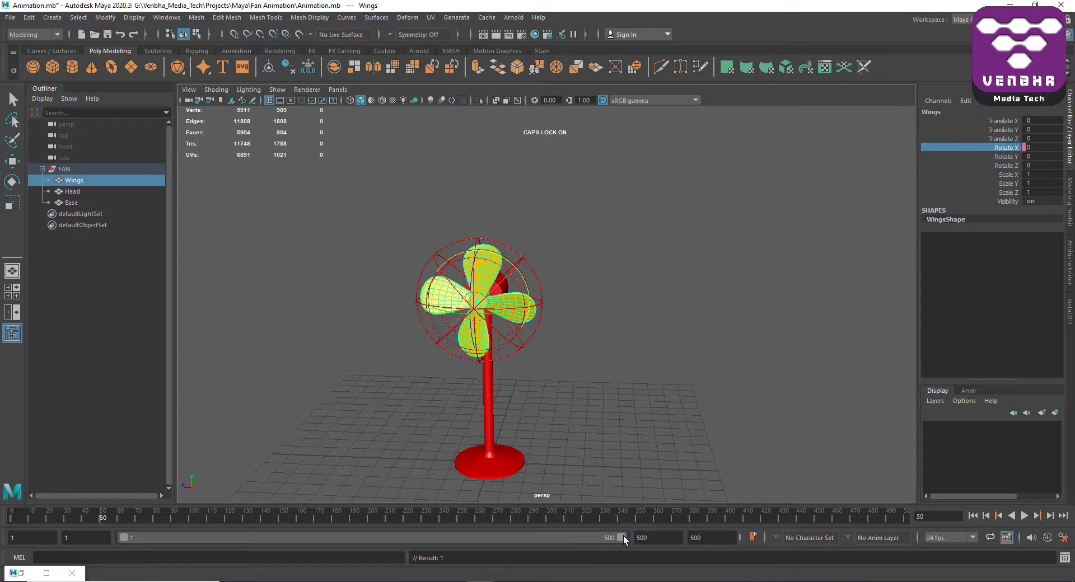
{"action": "mouse_move", "coordinate": [623, 536]}
{"action": "left_mouse_down"}
{"action": "mouse_move", "coordinate": [251, 543]}
{"action": "mouse_move", "coordinate": [268, 545]}
{"action": "left_mouse_up"}
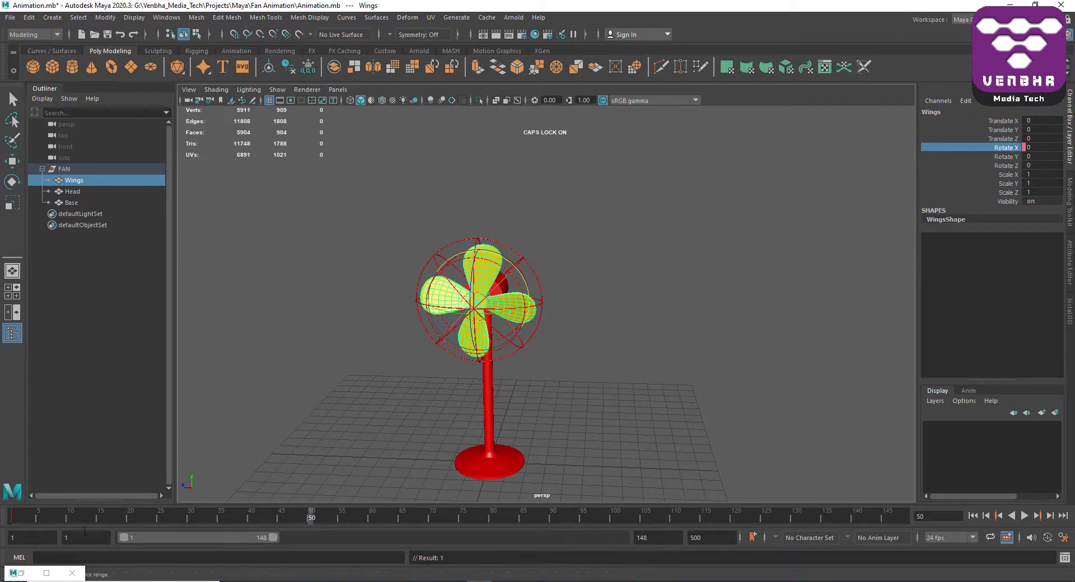
At frame 50, set Rotate X to -360 and key it, then return to frame 1.
{"action": "left_click", "coordinate": [1045, 142]}
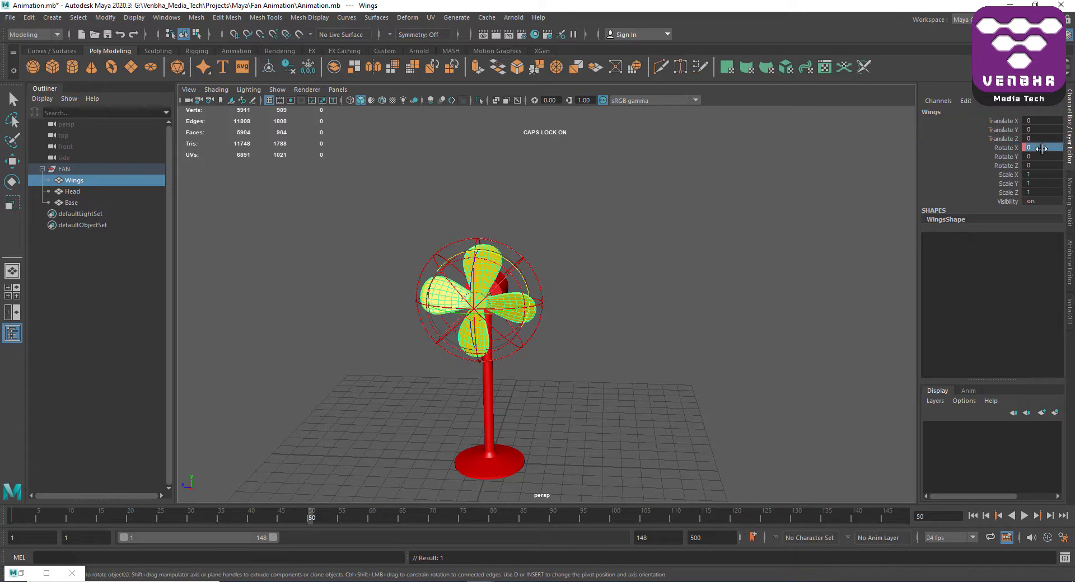
{"action": "type", "text": "-36"}
{"action": "left_click", "coordinate": [1003, 150]}
{"action": "right_click", "coordinate": [1003, 152]}
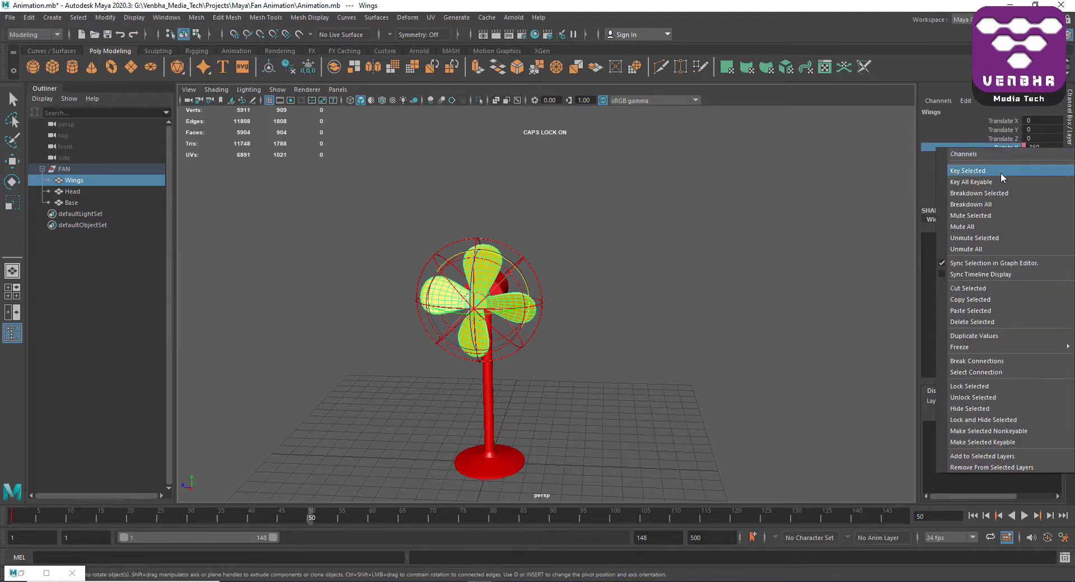
{"action": "left_click", "coordinate": [1001, 175]}
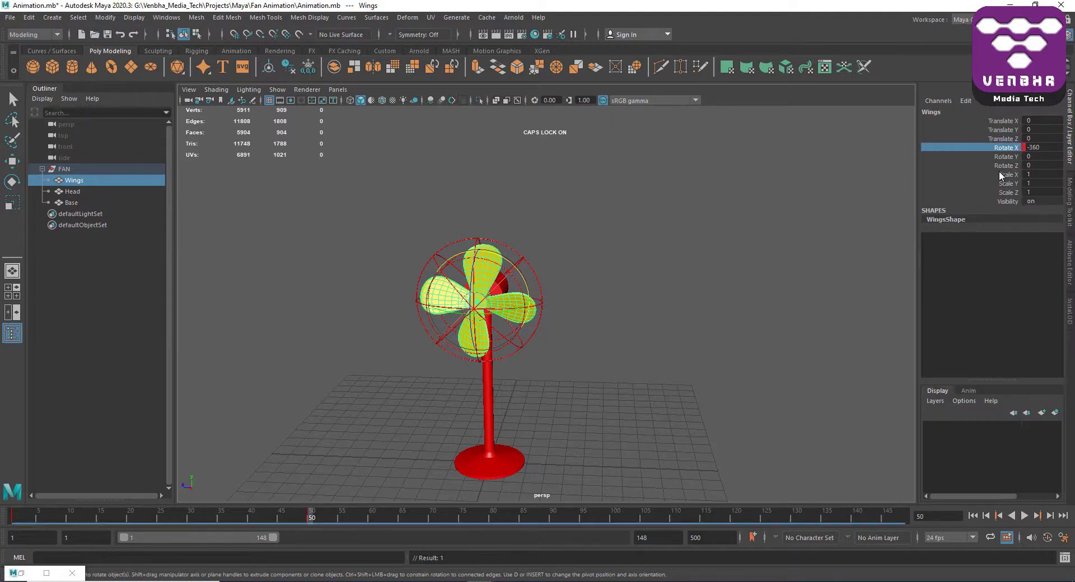
{"action": "left_click", "coordinate": [974, 515]}
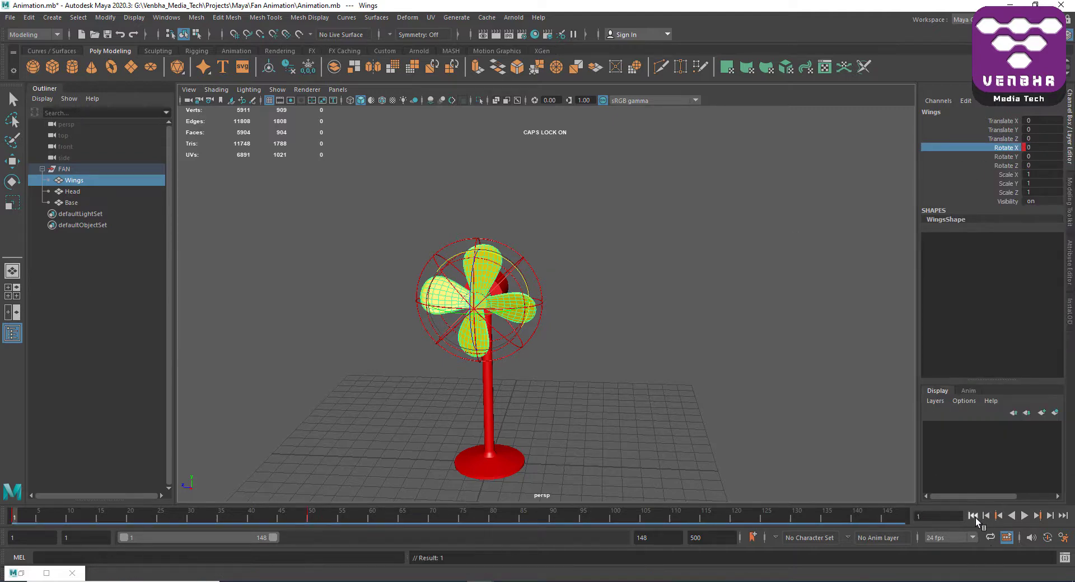
Play and scrub the wing spin, stopping at frame 12 (Rotate X -317.493), then open the Windows menu.
{"action": "left_click", "coordinate": [1024, 516]}
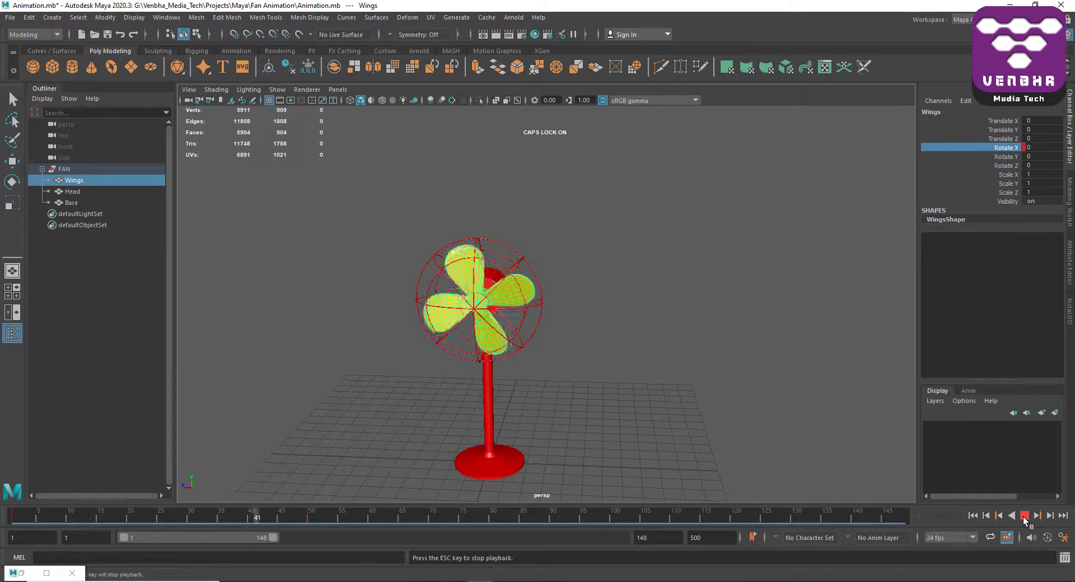
{"action": "left_click", "coordinate": [1023, 516]}
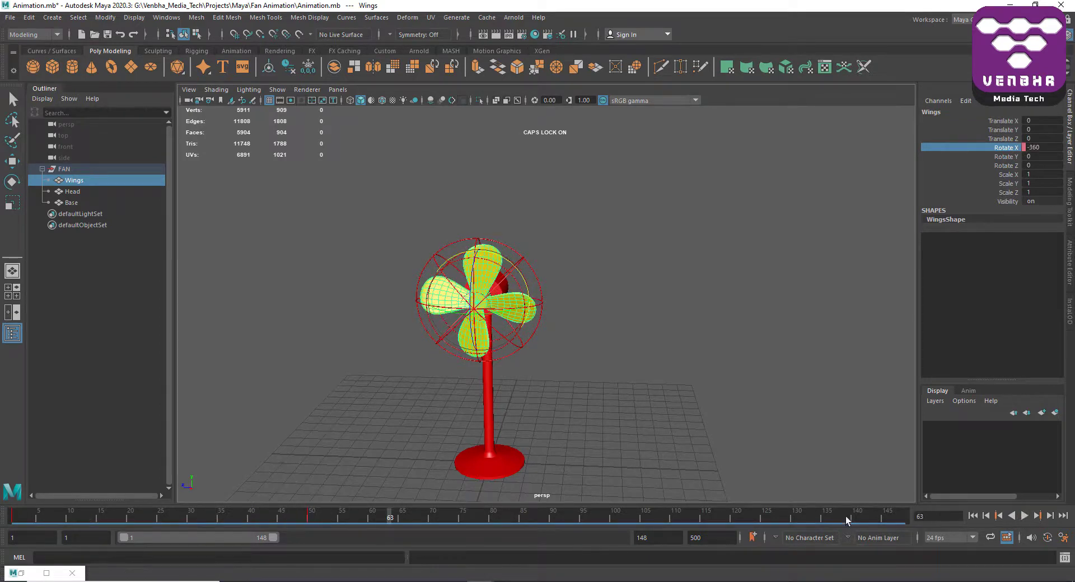
{"action": "left_click", "coordinate": [309, 519]}
{"action": "left_click", "coordinate": [311, 518], "text": "shift"}
{"action": "mouse_move", "coordinate": [310, 518]}
{"action": "left_mouse_down"}
{"action": "mouse_move", "coordinate": [71, 520]}
{"action": "mouse_move", "coordinate": [101, 522]}
{"action": "left_mouse_up"}
{"action": "left_click", "coordinate": [1024, 516]}
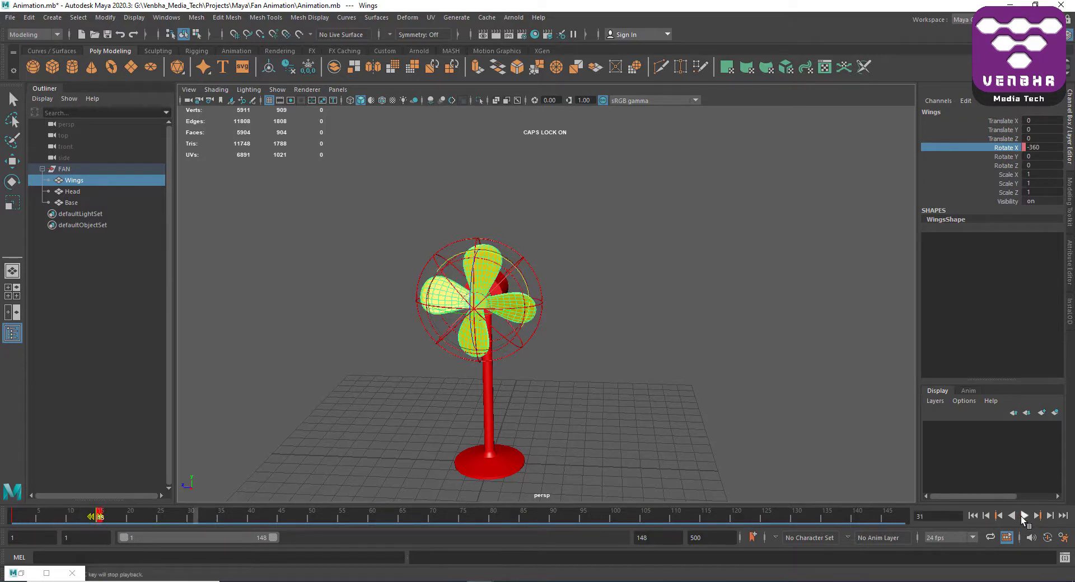
{"action": "left_click", "coordinate": [1024, 519]}
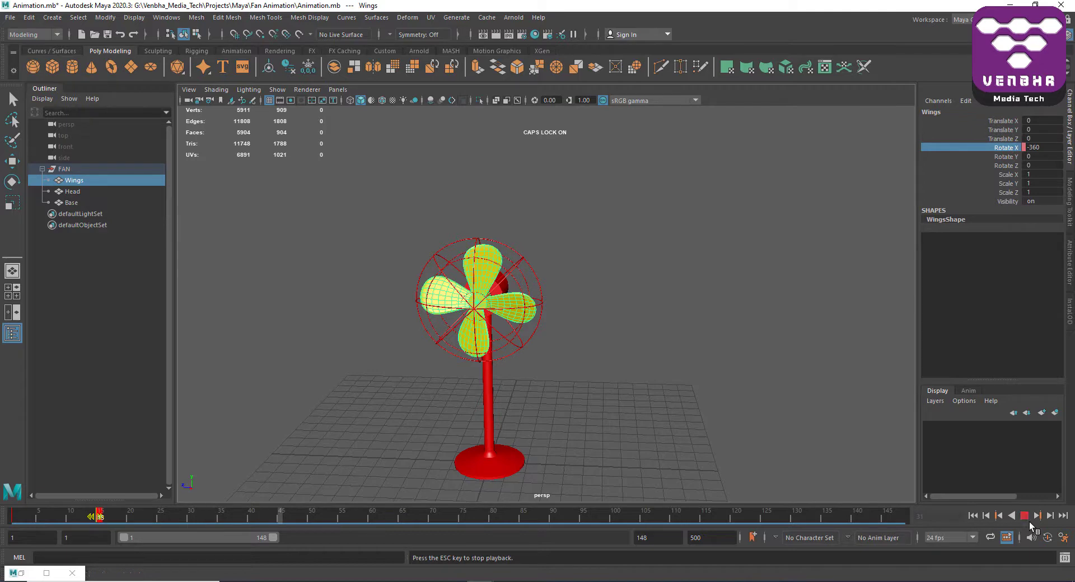
{"action": "left_click", "coordinate": [1023, 516]}
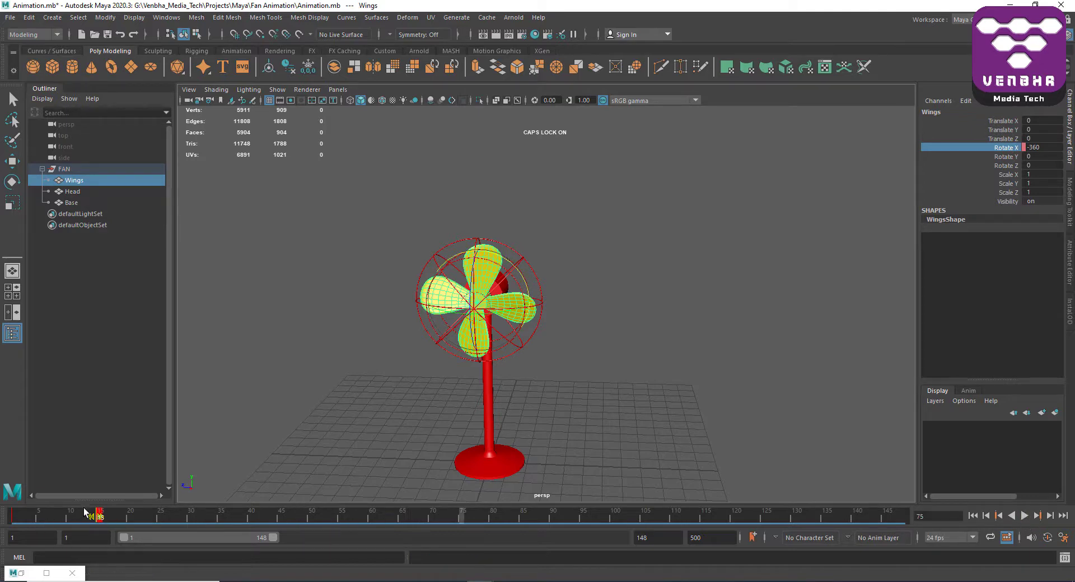
{"action": "key", "text": "alt+v"}
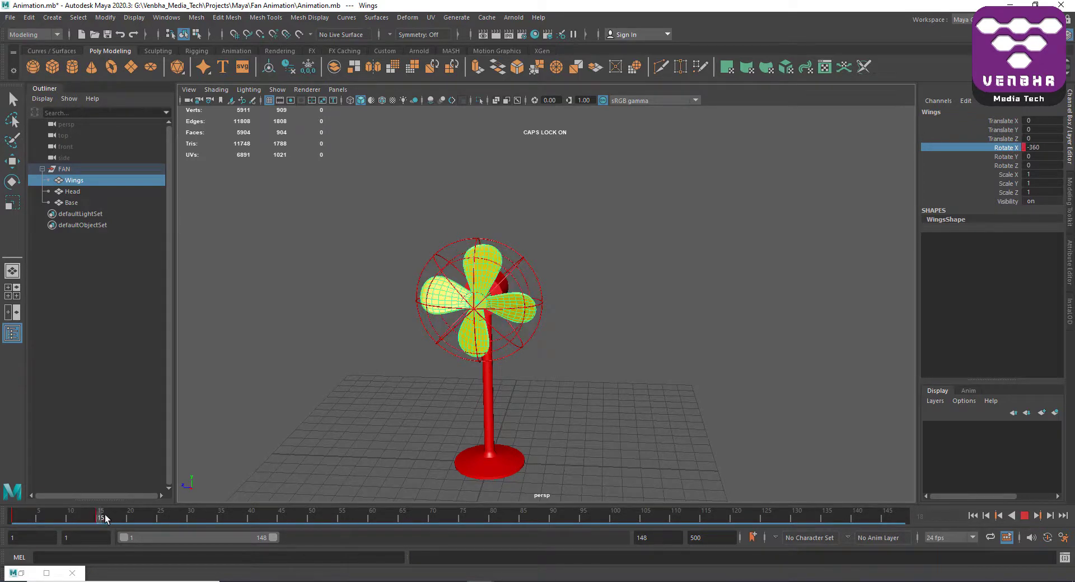
{"action": "left_click_drag", "start_coordinate": [95, 515], "coordinate": [83, 516]}
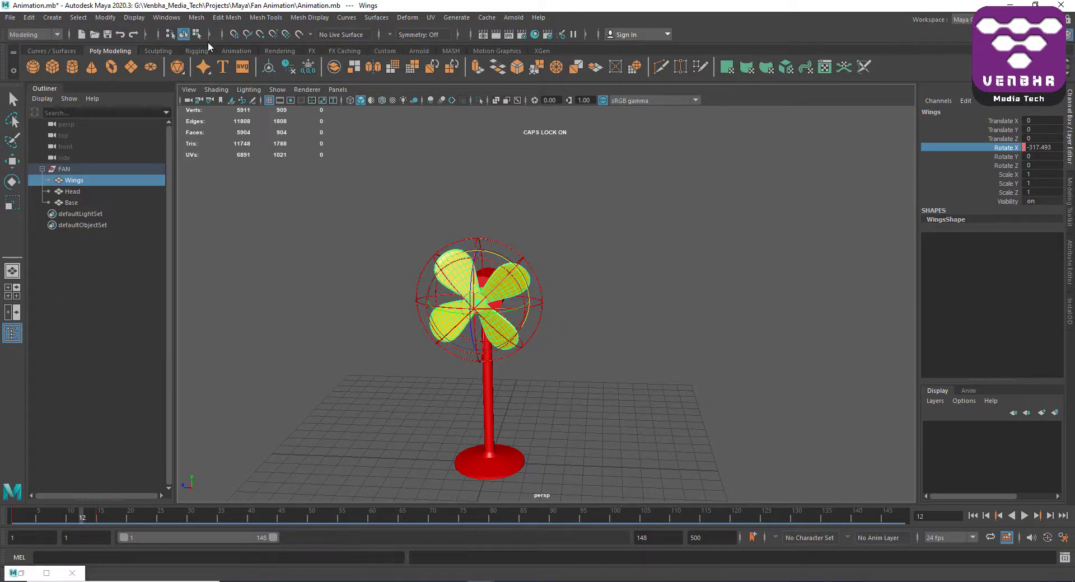
{"action": "left_click", "coordinate": [166, 17]}
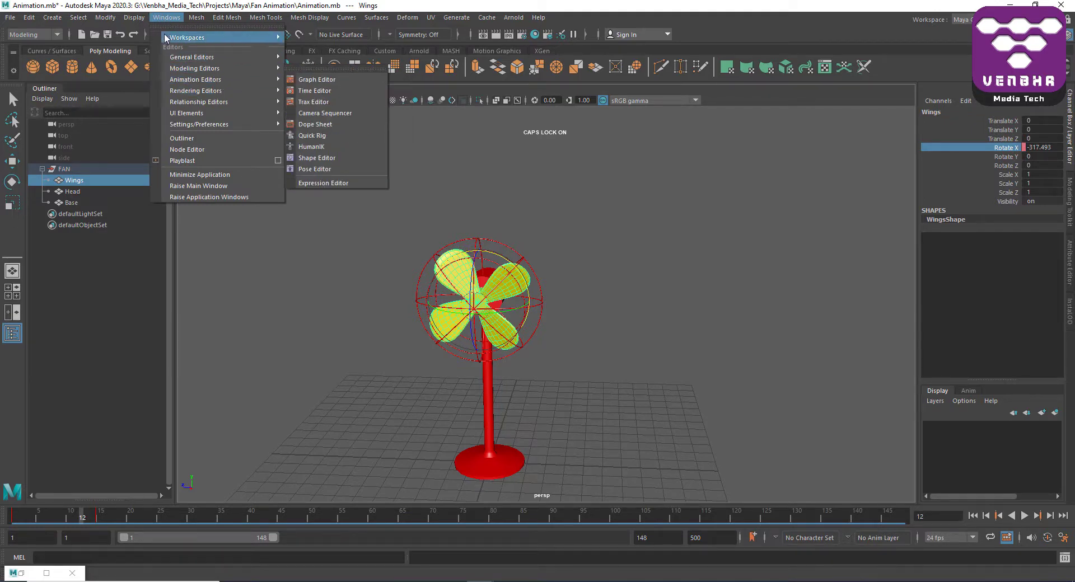
{"action": "mouse_move", "coordinate": [195, 79]}
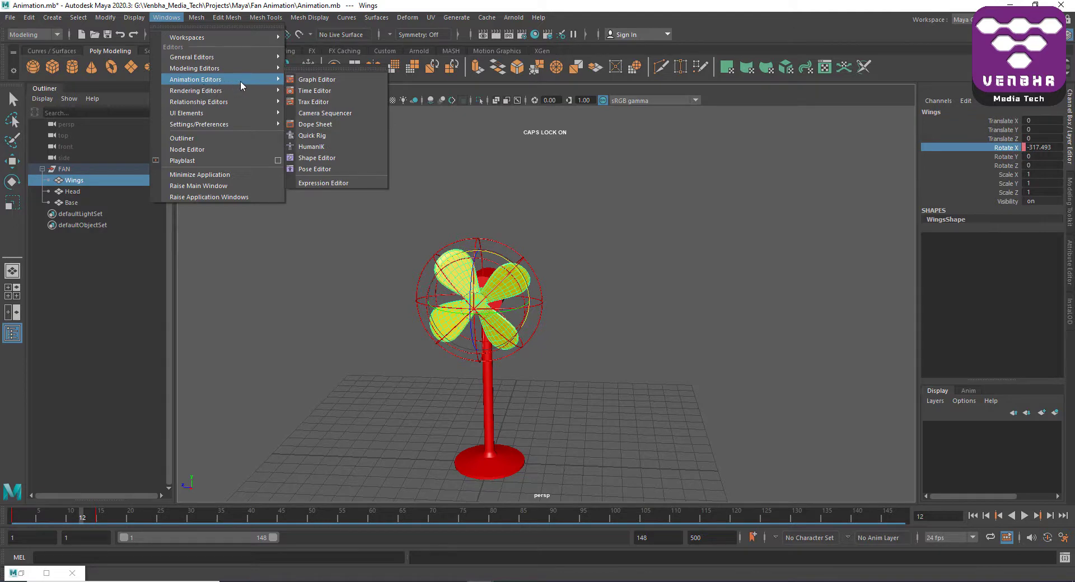
Open the Graph Editor framed on the Wings' Rotate X curve, select its first key, and open Curves.
{"action": "left_click", "coordinate": [311, 79]}
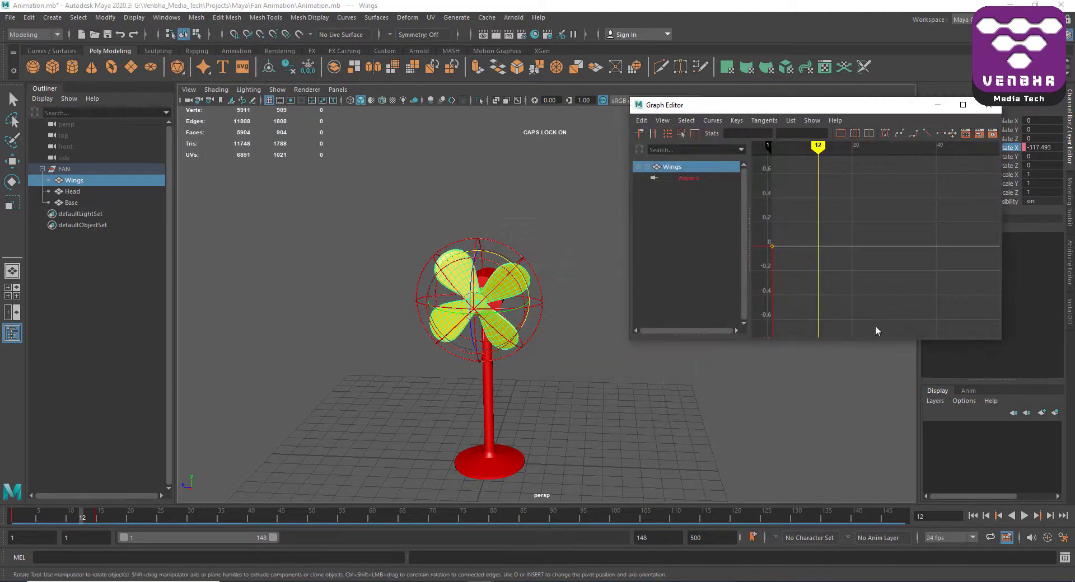
{"action": "key", "text": "f"}
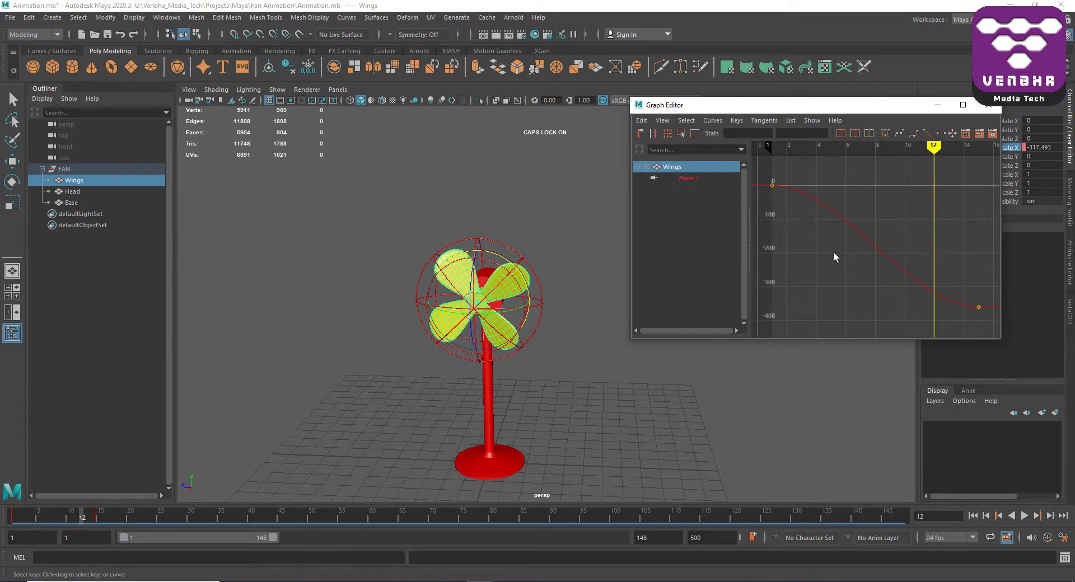
{"action": "left_click_drag", "start_coordinate": [933, 147], "coordinate": [772, 155]}
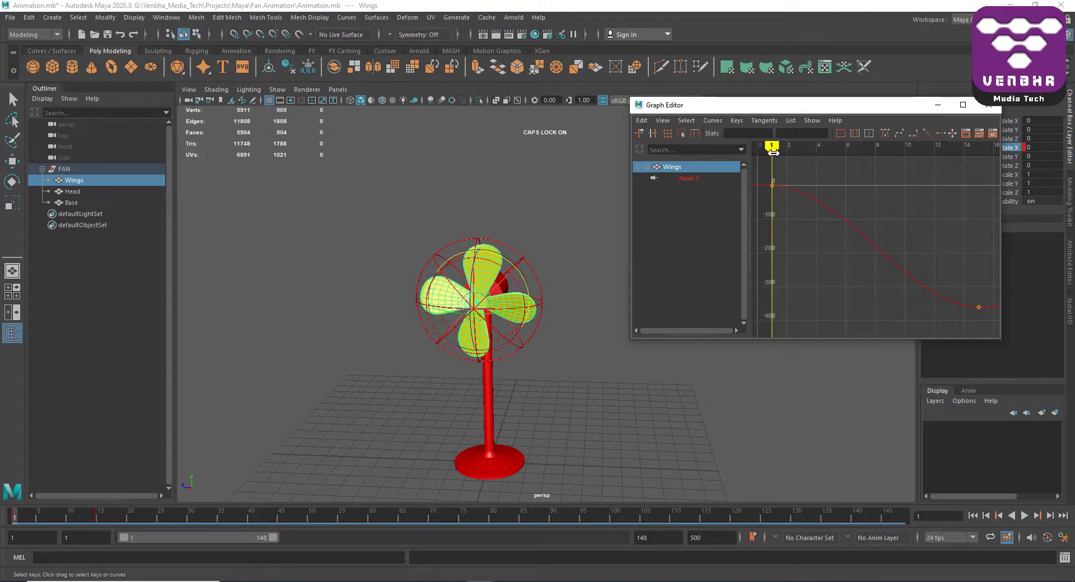
{"action": "mouse_move", "coordinate": [773, 155]}
{"action": "left_mouse_down"}
{"action": "mouse_move", "coordinate": [782, 150]}
{"action": "mouse_move", "coordinate": [975, 253]}
{"action": "left_mouse_up"}
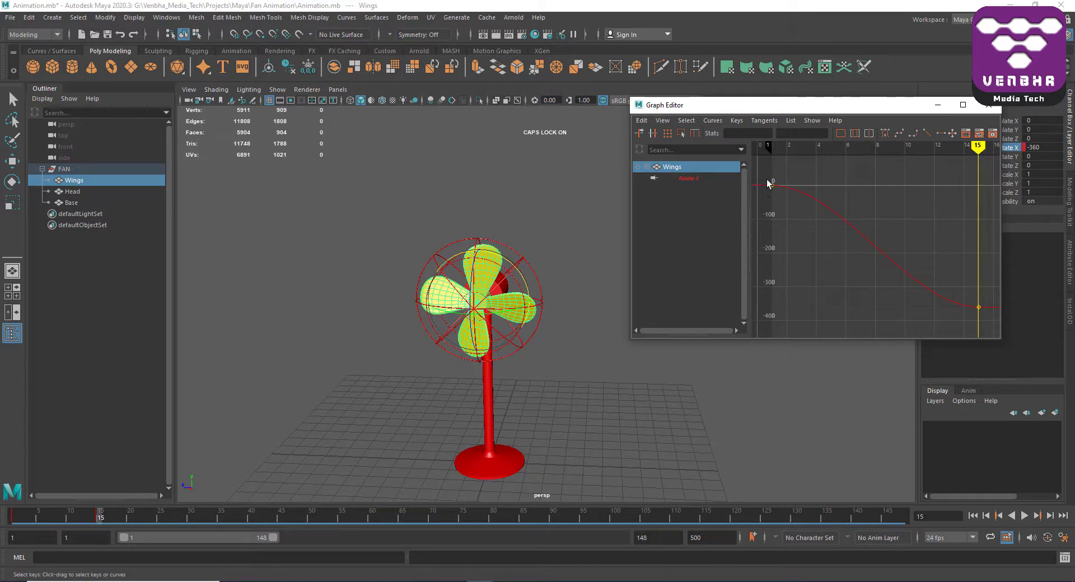
{"action": "left_click", "coordinate": [767, 178]}
{"action": "left_click", "coordinate": [706, 122]}
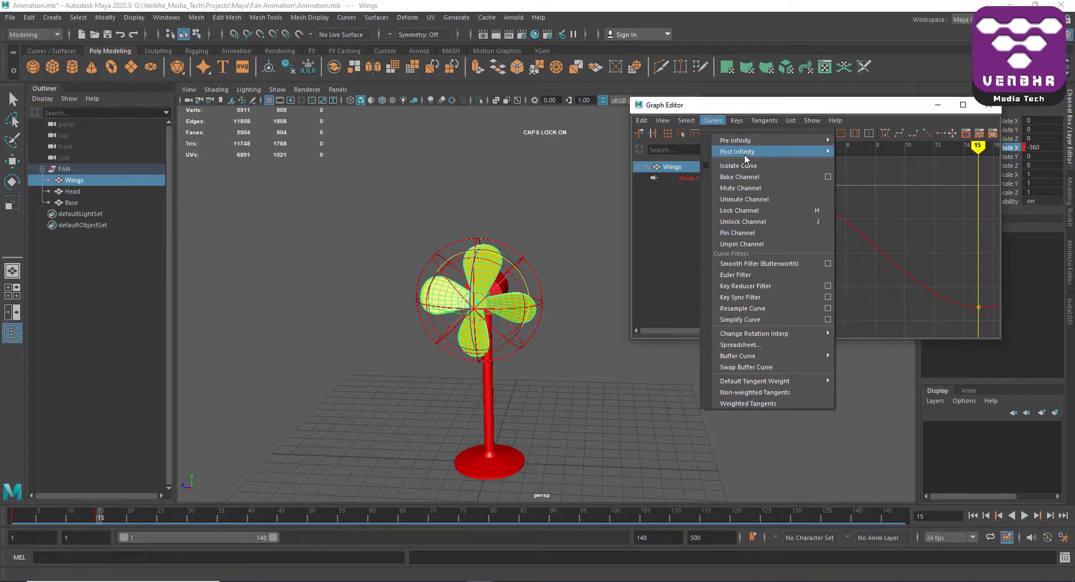
{"action": "mouse_move", "coordinate": [738, 152]}
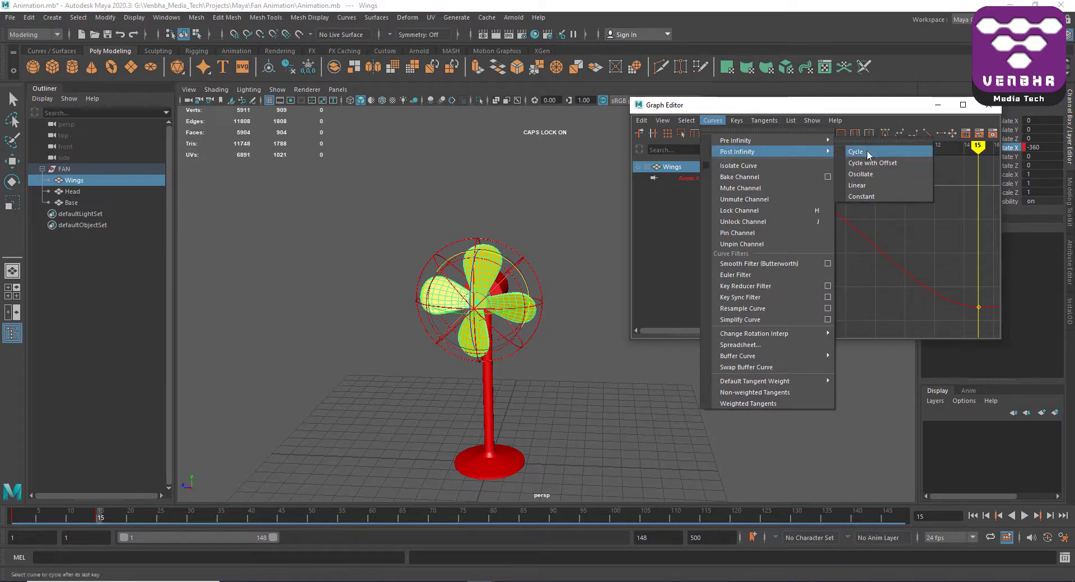
Set Rotate X Post Infinity to Cycle, show infinity, and play from frame 1 to check the loop.
{"action": "left_click", "coordinate": [867, 150]}
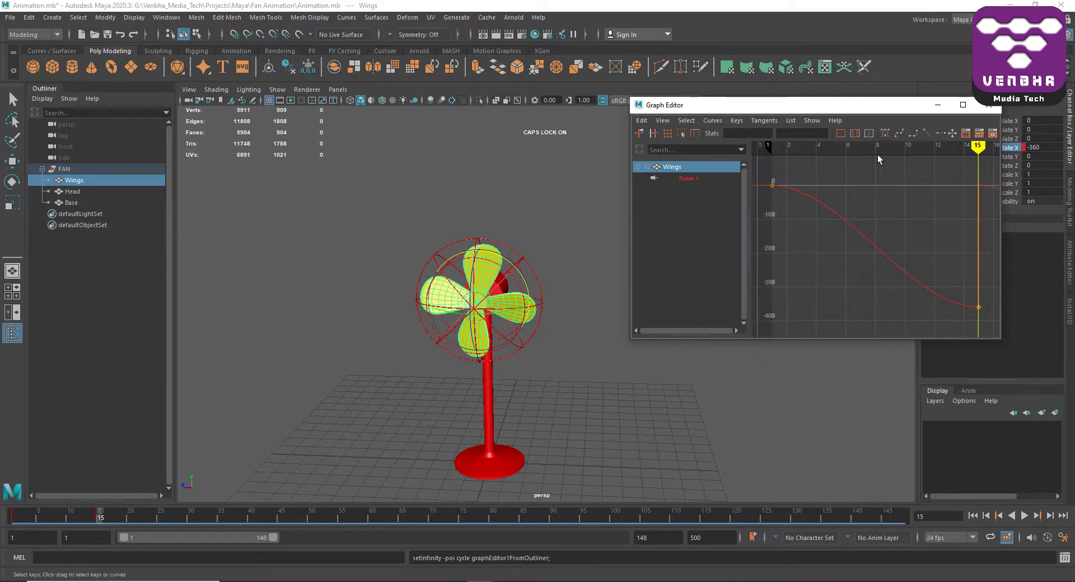
{"action": "left_click", "coordinate": [663, 121]}
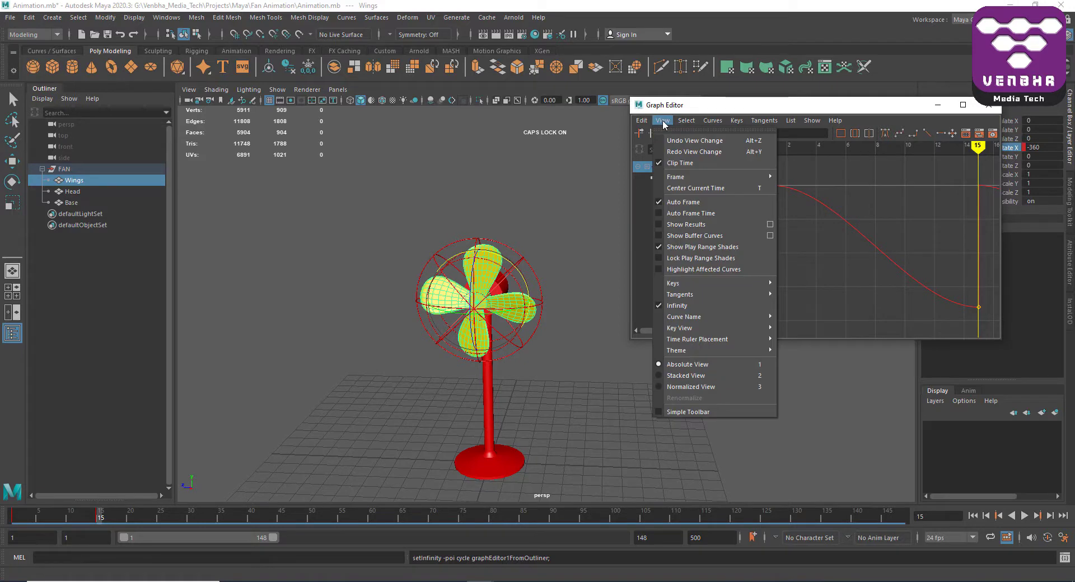
{"action": "scroll", "coordinate": [902, 237], "scroll_direction": "down", "scroll_amount": 5}
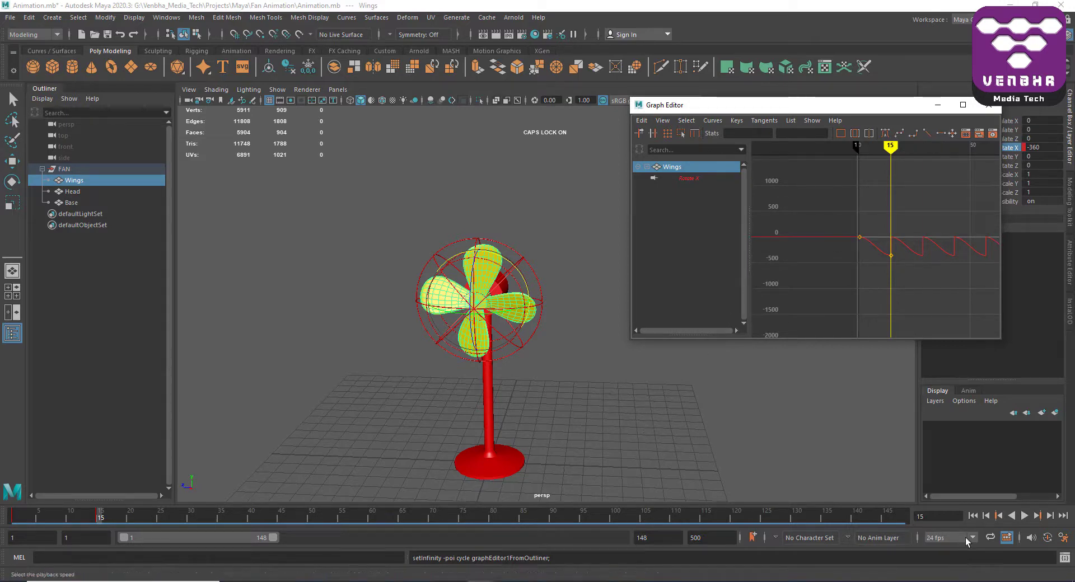
{"action": "left_click", "coordinate": [972, 516]}
{"action": "left_click", "coordinate": [1024, 516]}
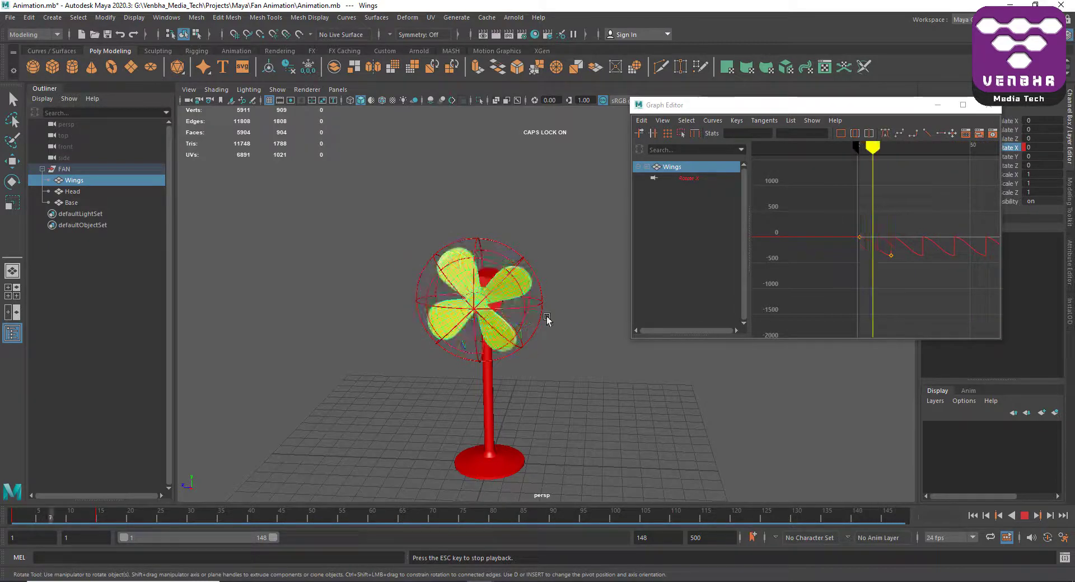
{"action": "left_click", "coordinate": [1025, 515]}
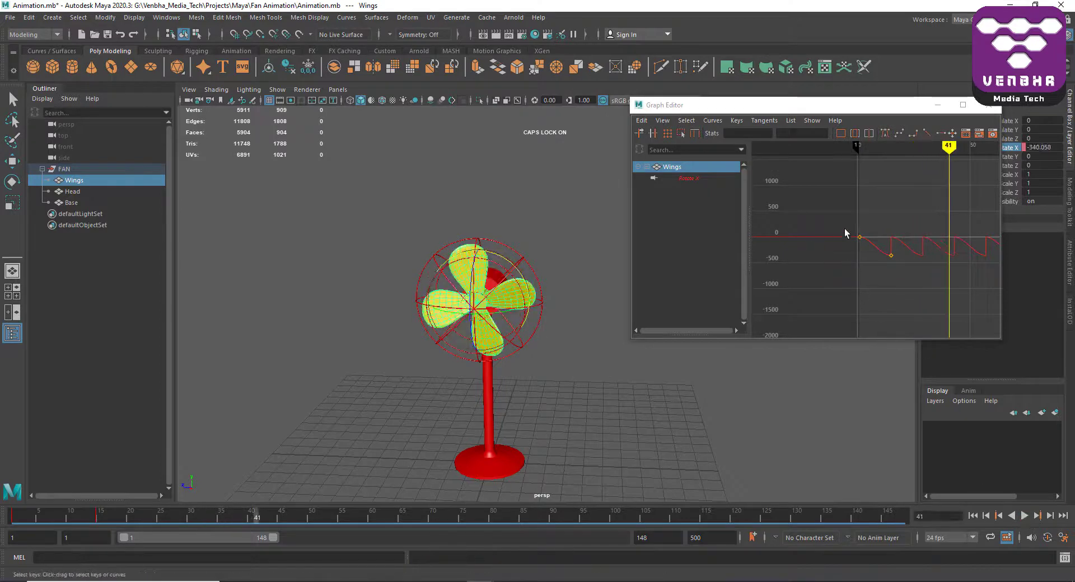
{"action": "left_click_drag", "start_coordinate": [844, 228], "coordinate": [915, 293]}
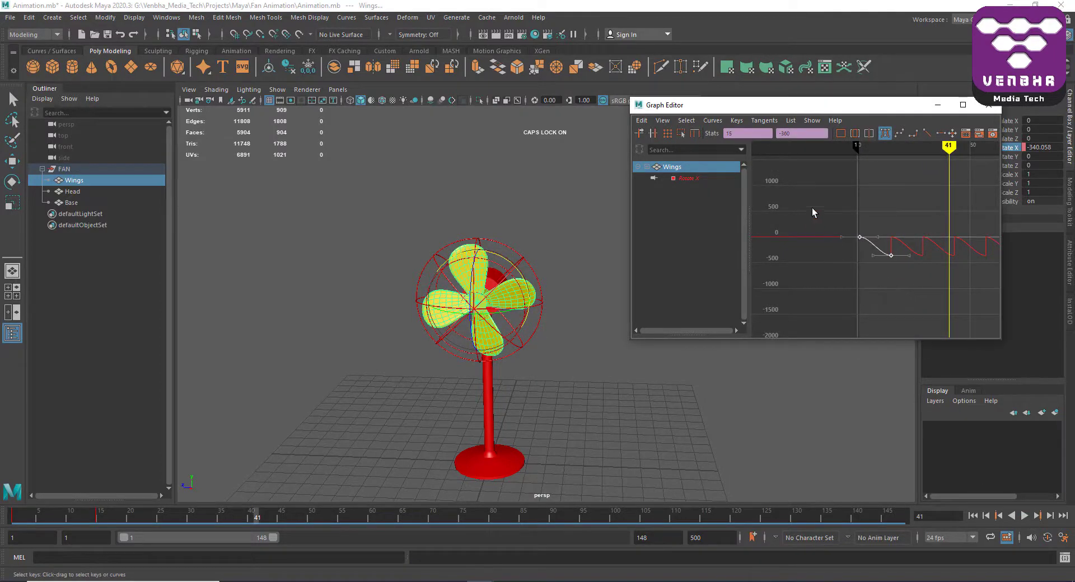
Give both Rotate X keys linear tangents and play to watch the constant-speed spin.
{"action": "key", "text": "f"}
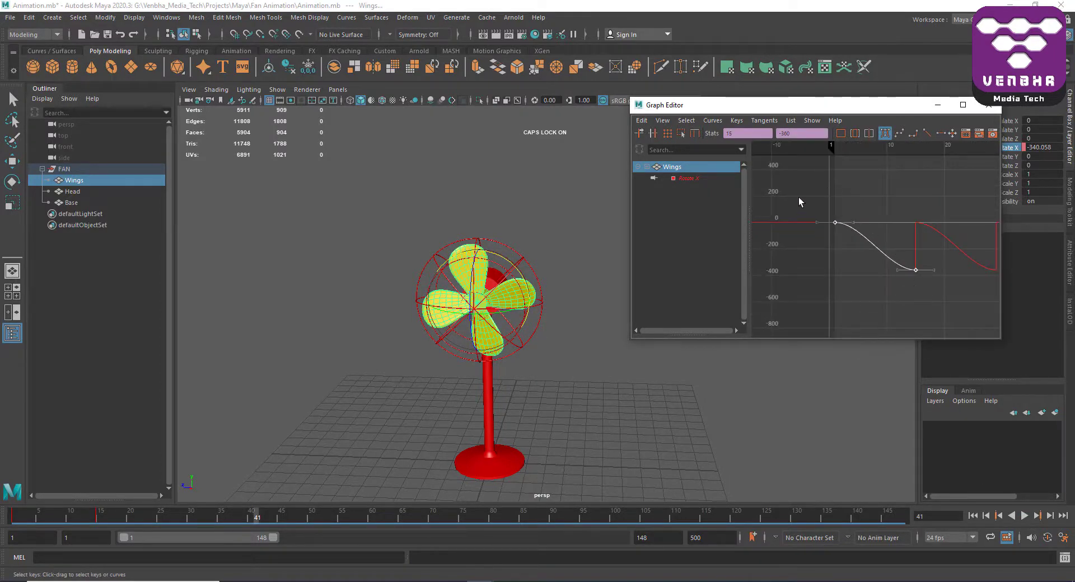
{"action": "left_click_drag", "start_coordinate": [798, 198], "coordinate": [953, 322]}
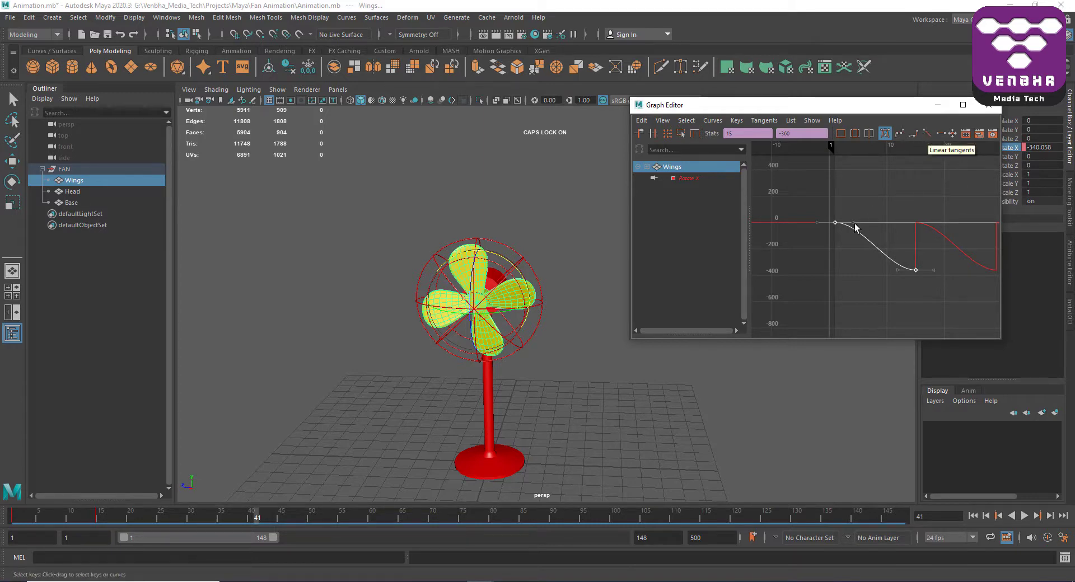
{"action": "left_click", "coordinate": [927, 133]}
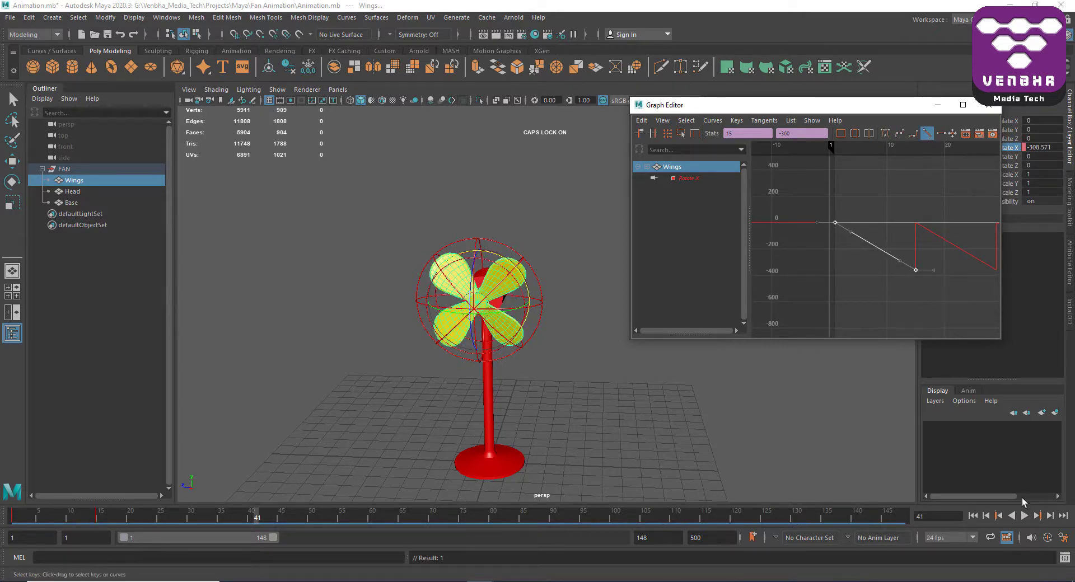
{"action": "left_click", "coordinate": [1025, 516]}
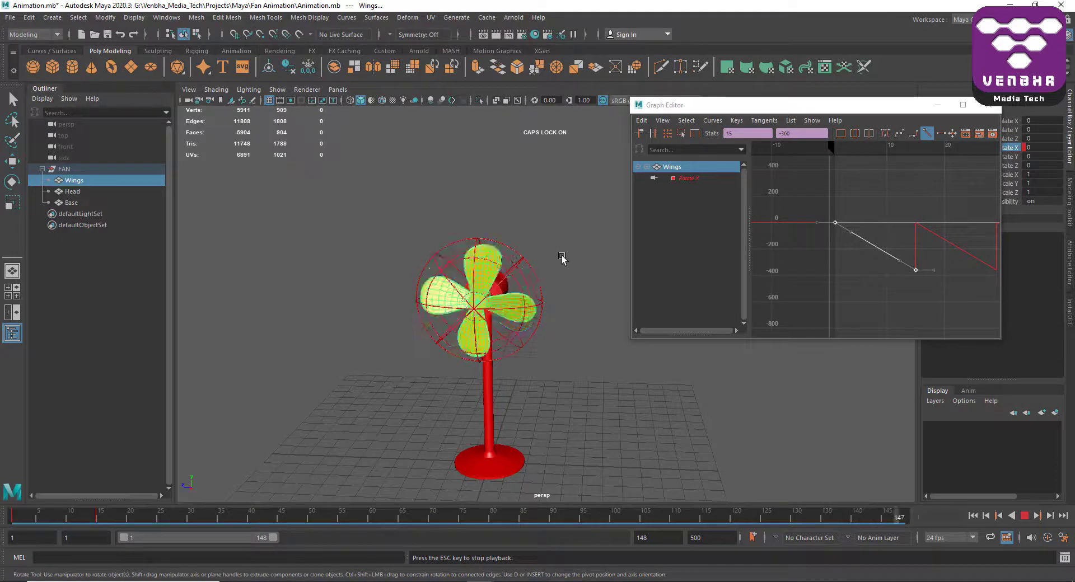
Orbit to view the spinning wings from the side, minimize the Graph Editor, and stop playback at frame 92.
{"action": "left_click_drag", "start_coordinate": [566, 259], "coordinate": [456, 266], "text": "alt"}
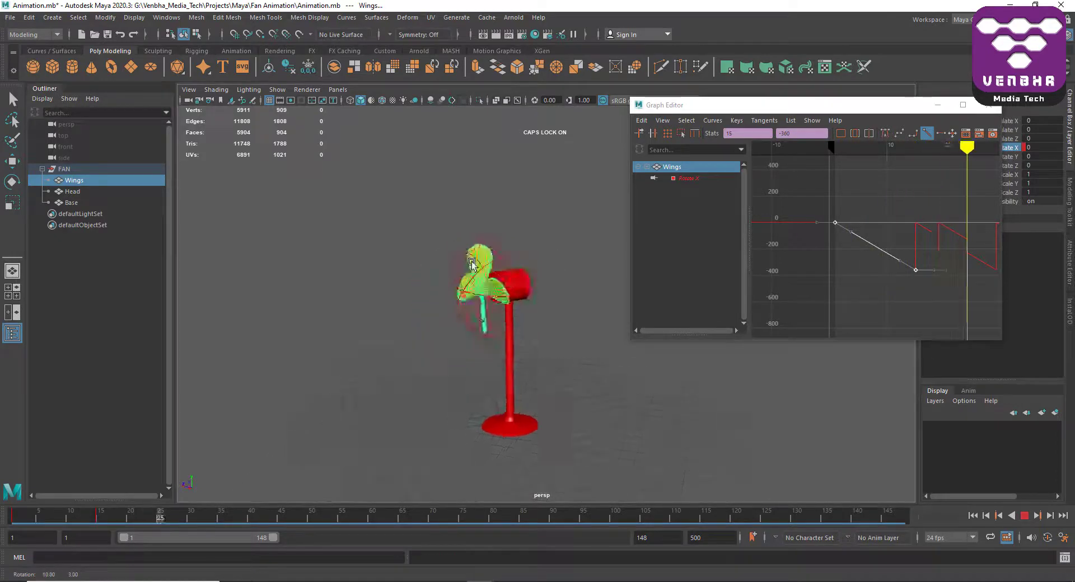
{"action": "left_click", "coordinate": [439, 201]}
{"action": "left_click_drag", "start_coordinate": [440, 201], "coordinate": [536, 229], "text": "alt"}
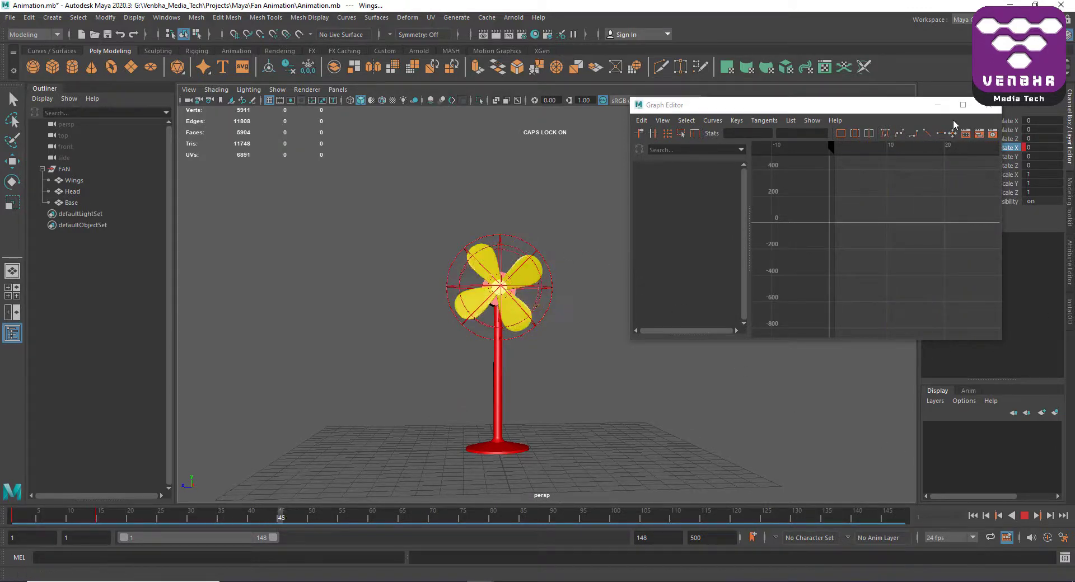
{"action": "left_click", "coordinate": [937, 105]}
{"action": "left_click", "coordinate": [1024, 516]}
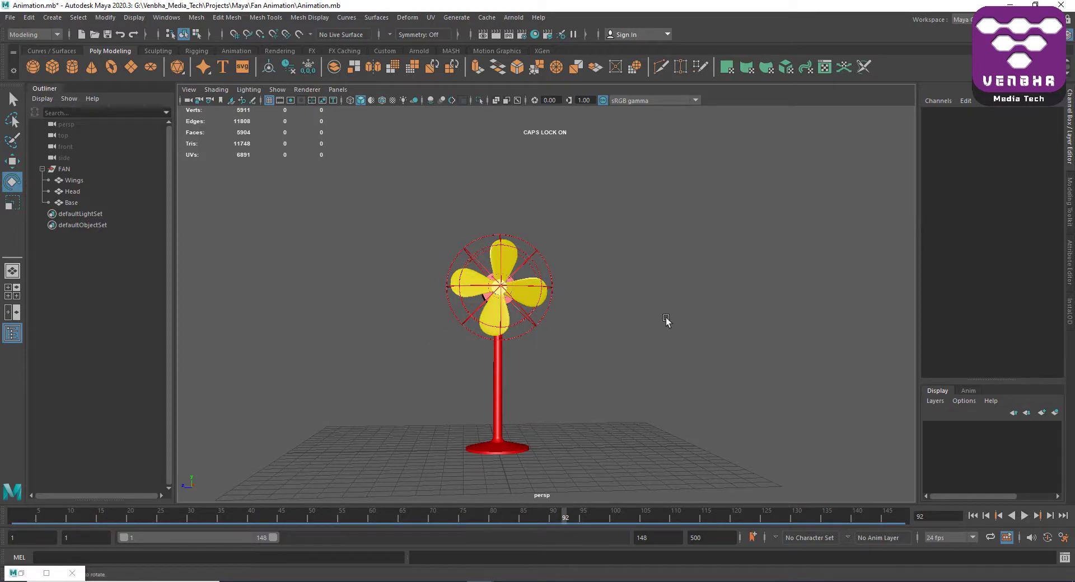
Select the Head instead of the Wings, return to frame 1, and orbit to a high view.
{"action": "left_click", "coordinate": [75, 181]}
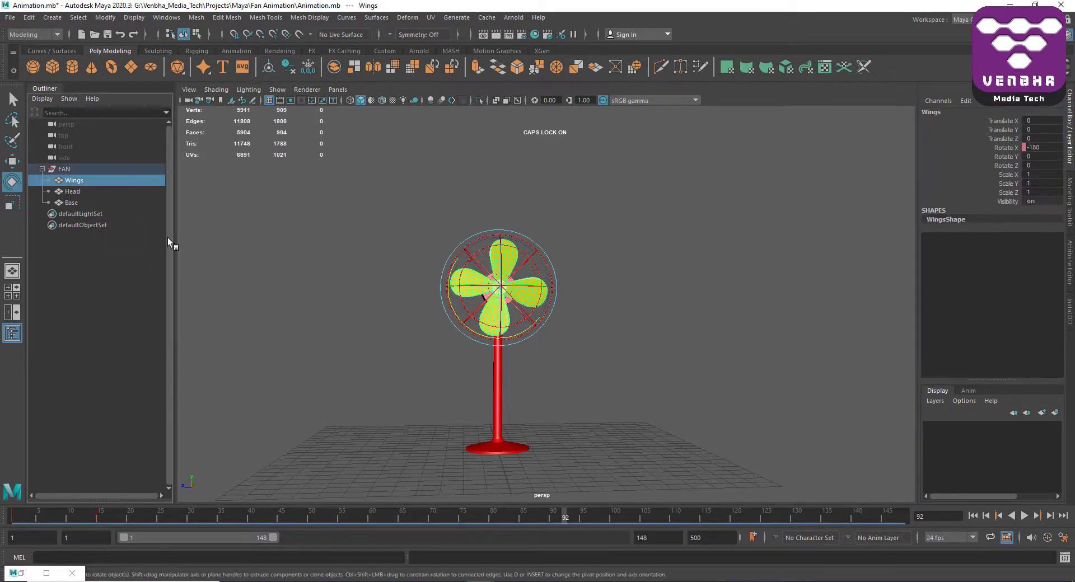
{"action": "left_click", "coordinate": [73, 192]}
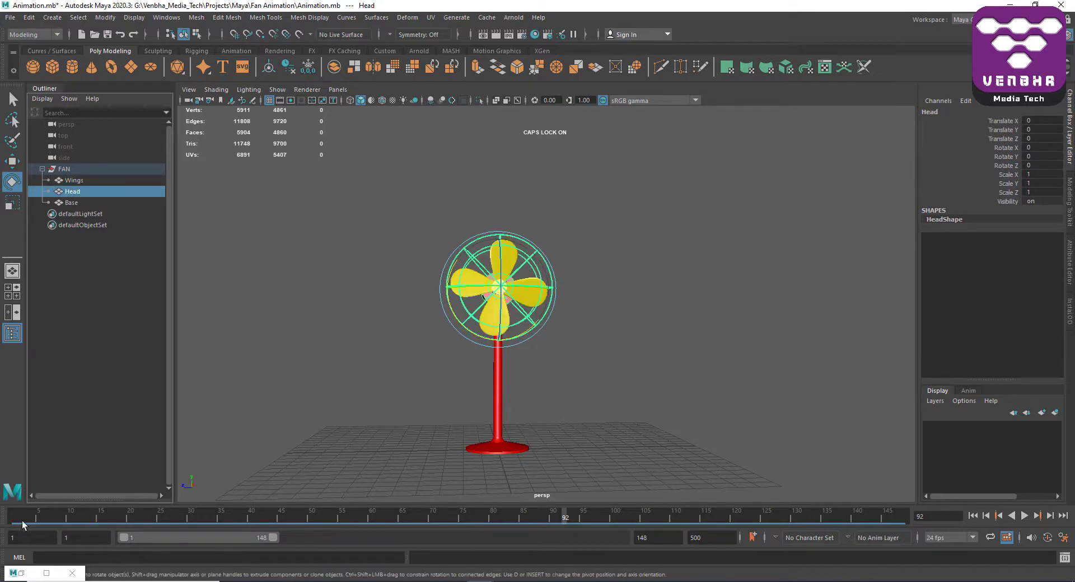
{"action": "left_click", "coordinate": [23, 522]}
{"action": "mouse_move", "coordinate": [612, 381]}
{"action": "left_mouse_down", "text": "alt"}
{"action": "mouse_move", "coordinate": [595, 446]}
{"action": "mouse_move", "coordinate": [536, 371]}
{"action": "mouse_move", "coordinate": [652, 203]}
{"action": "mouse_move", "coordinate": [644, 223]}
{"action": "mouse_move", "coordinate": [676, 218]}
{"action": "left_mouse_up", "text": "alt"}
Set the Head's Rotate Y to 60 and key it at frame 1.
{"action": "double_click", "coordinate": [1051, 158]}
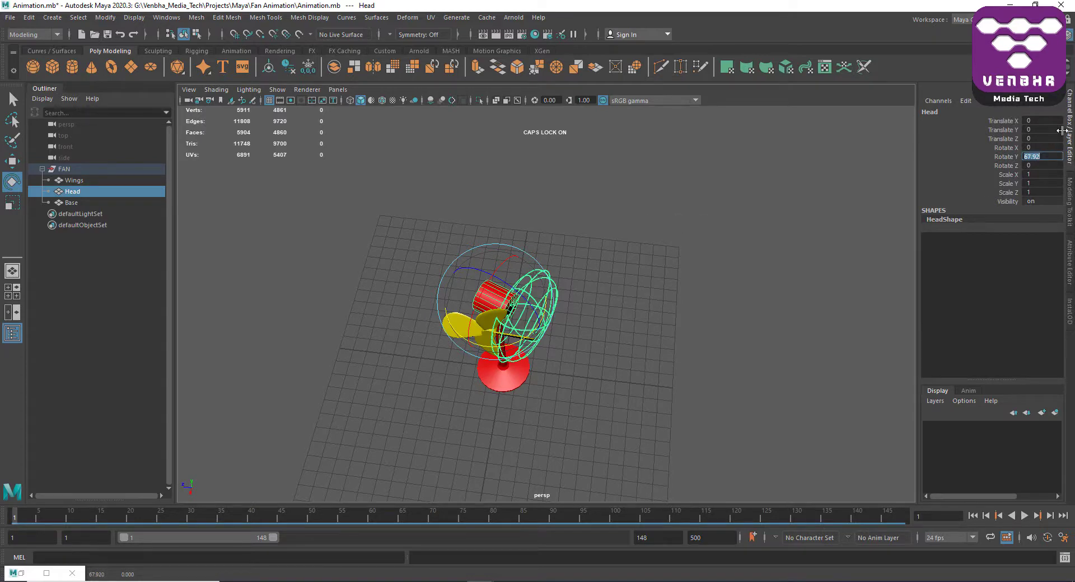
{"action": "type", "text": "60"}
{"action": "key", "text": "Return"}
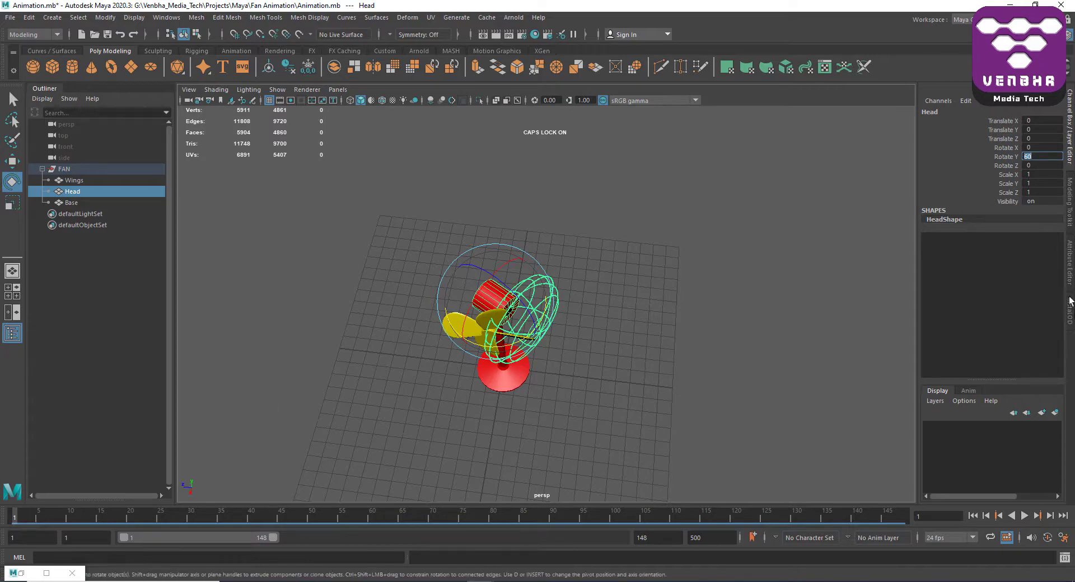
{"action": "left_click", "coordinate": [1009, 158]}
{"action": "right_click", "coordinate": [1010, 158]}
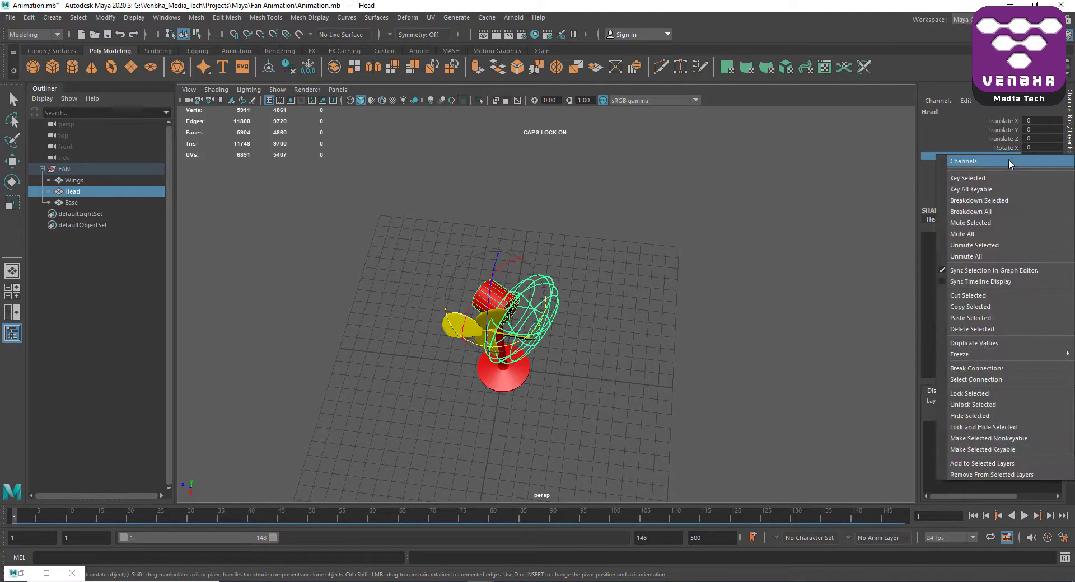
{"action": "left_click", "coordinate": [1011, 178]}
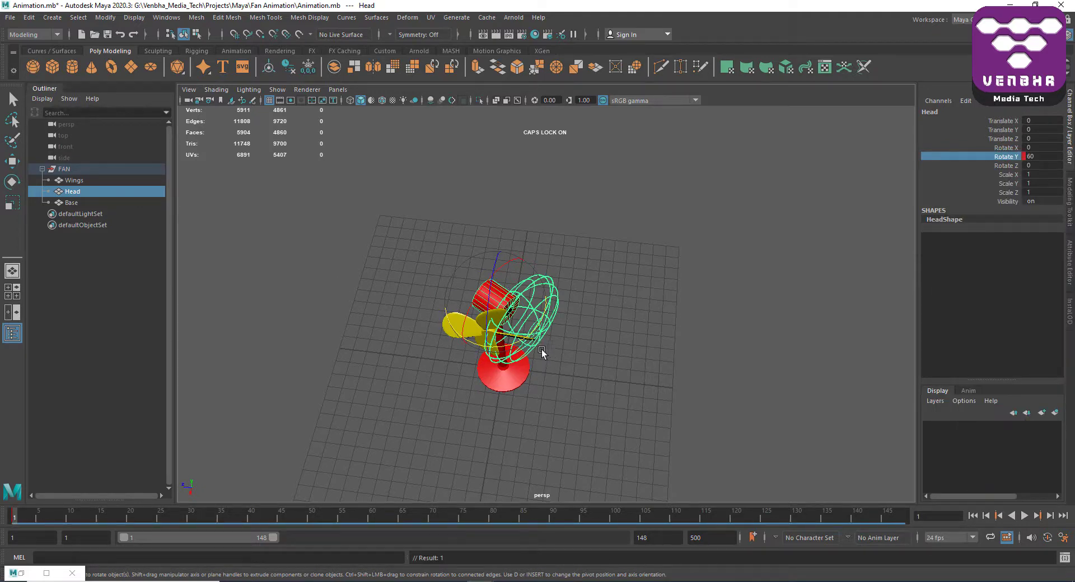
Change the Head's Rotate Y to -60 and re-key it at frame 1.
{"action": "mouse_move", "coordinate": [534, 333]}
{"action": "left_mouse_down"}
{"action": "mouse_move", "coordinate": [473, 347]}
{"action": "mouse_move", "coordinate": [793, 280]}
{"action": "left_mouse_up"}
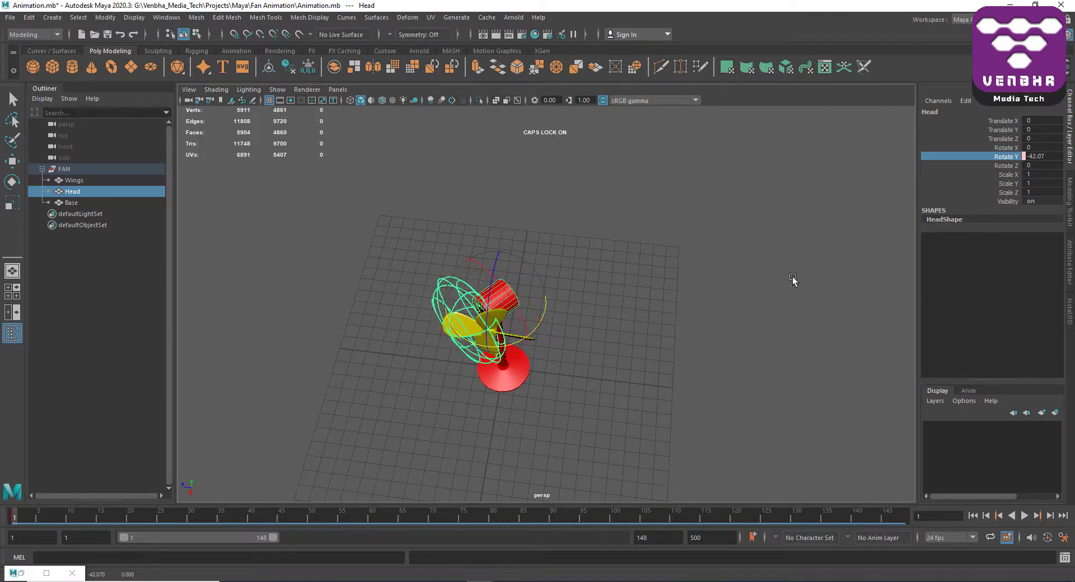
{"action": "double_click", "coordinate": [1050, 157]}
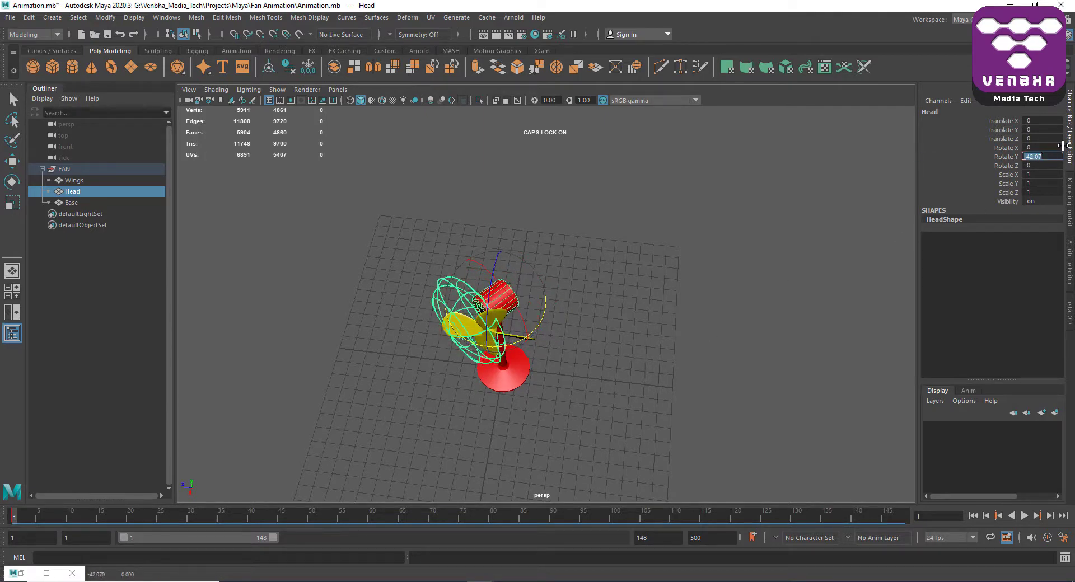
{"action": "type", "text": "-60"}
{"action": "key", "text": "Return"}
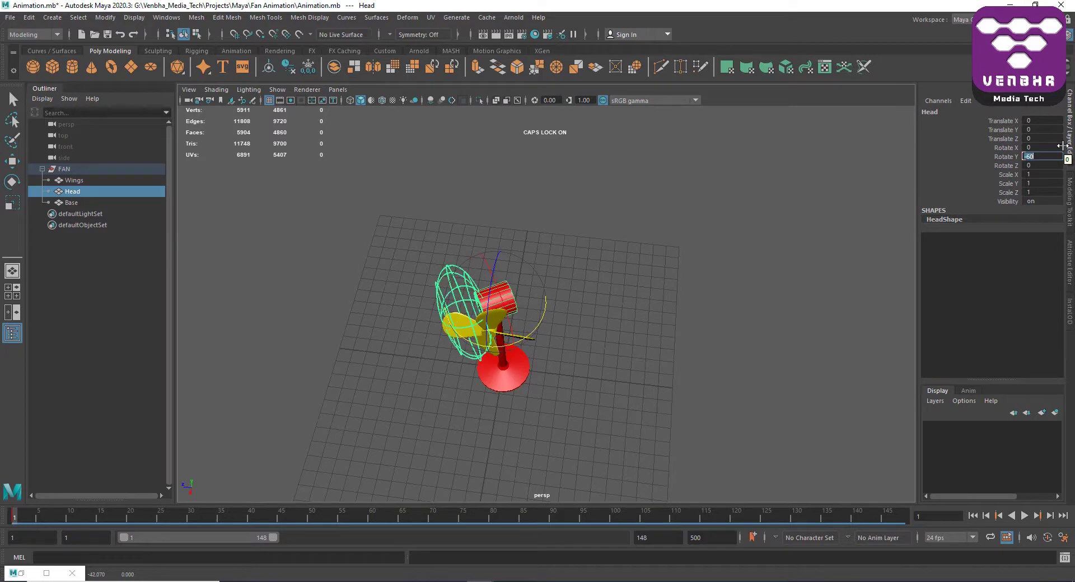
{"action": "left_click", "coordinate": [1006, 157]}
{"action": "right_click", "coordinate": [1008, 159]}
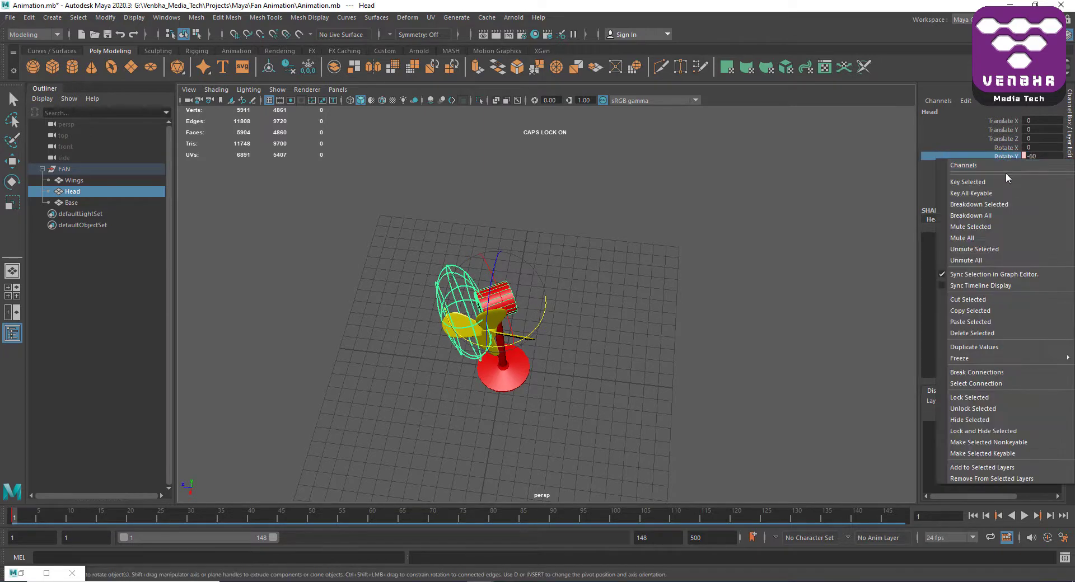
{"action": "left_click", "coordinate": [999, 184]}
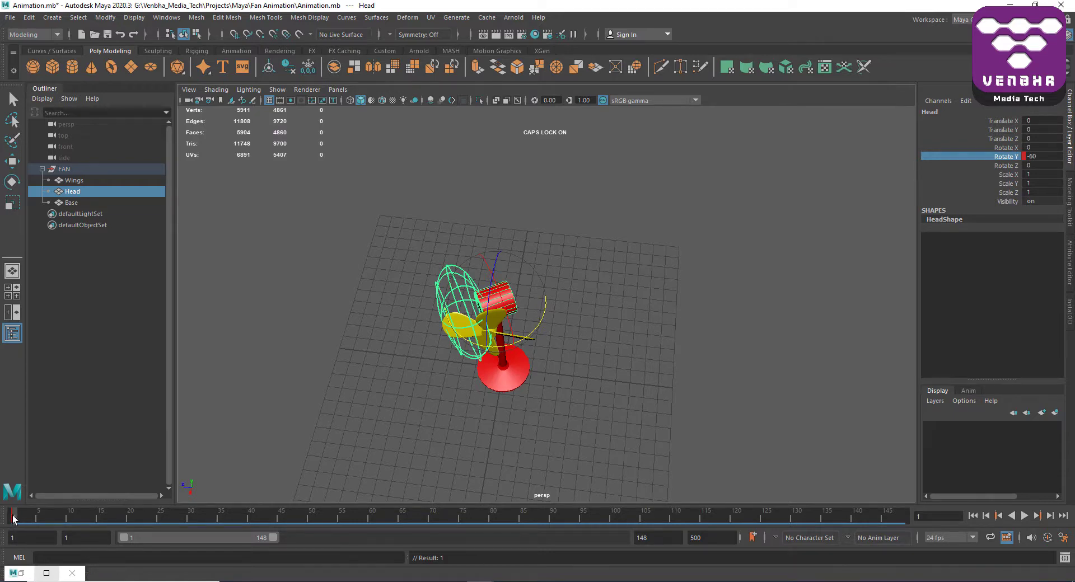
Stop at frame 50, key the Head's Rotate Y at 60, then replay the swing from the start.
{"action": "key", "text": "alt+v"}
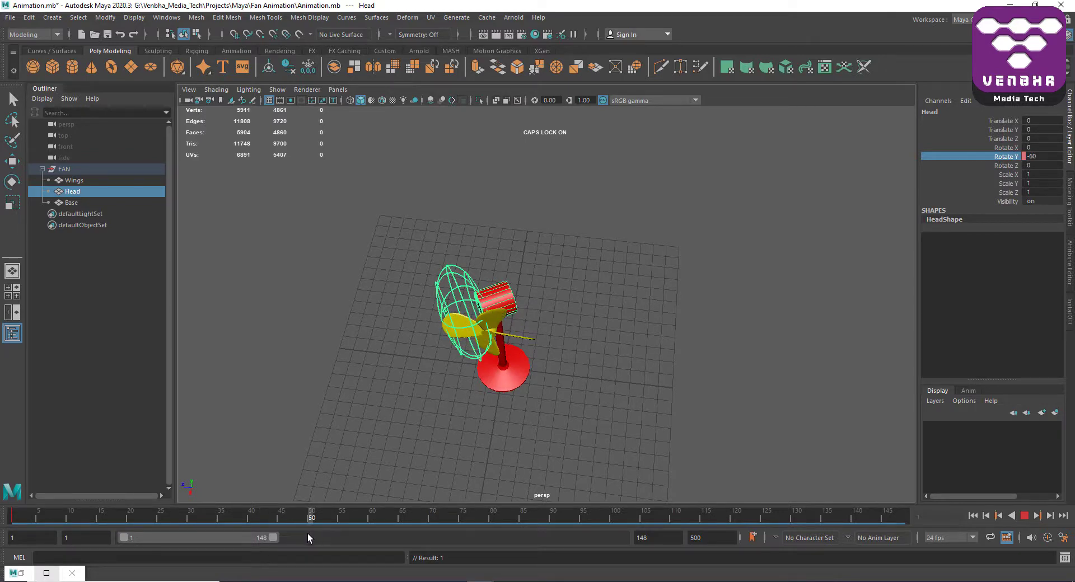
{"action": "key", "text": "alt+v"}
{"action": "double_click", "coordinate": [1041, 156]}
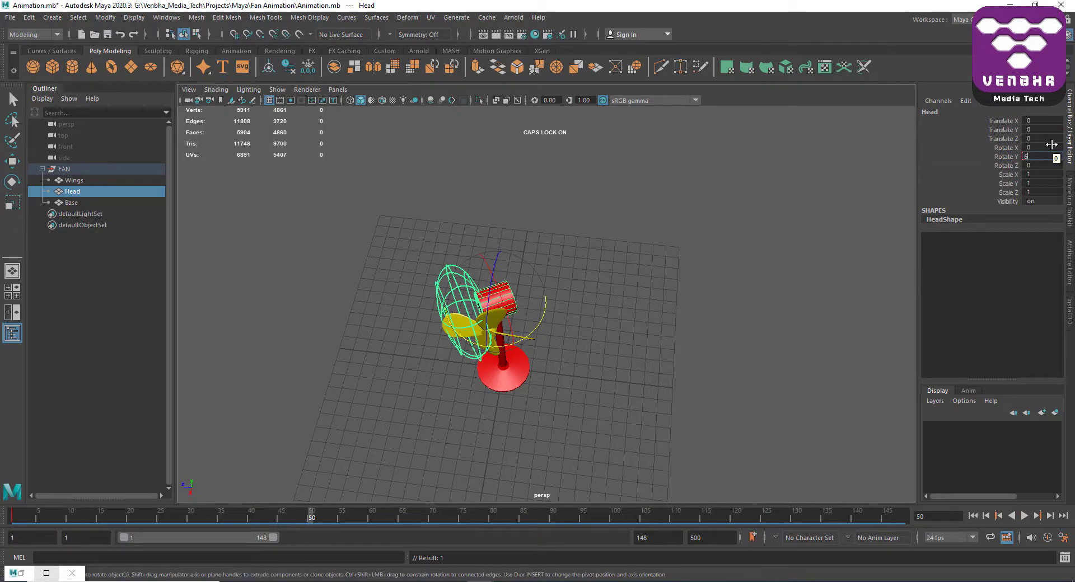
{"action": "type", "text": "0"}
{"action": "key", "text": "Return"}
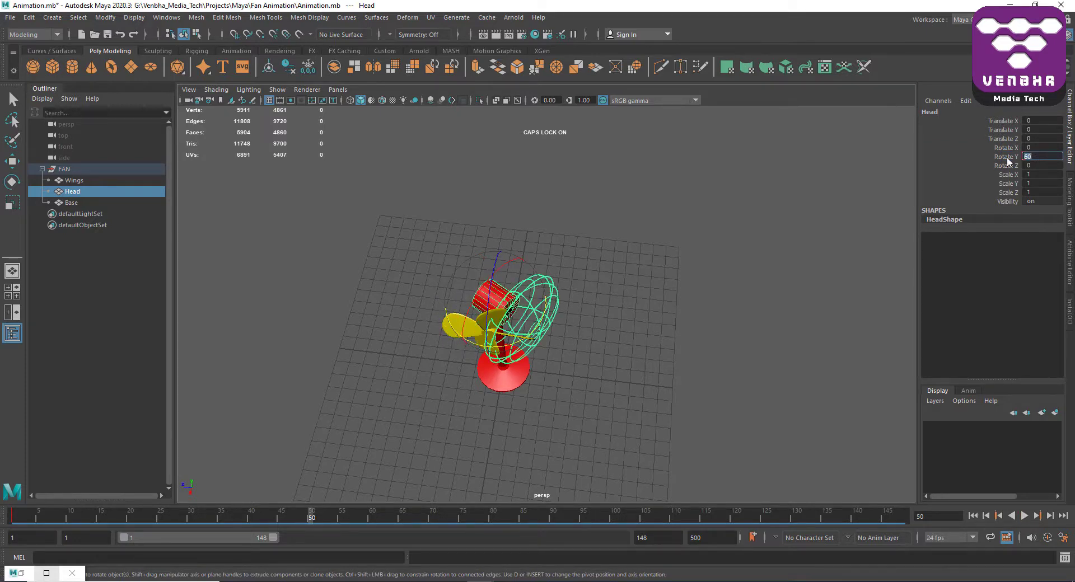
{"action": "left_click", "coordinate": [1007, 159]}
{"action": "right_click", "coordinate": [1008, 159]}
{"action": "left_click", "coordinate": [1014, 181]}
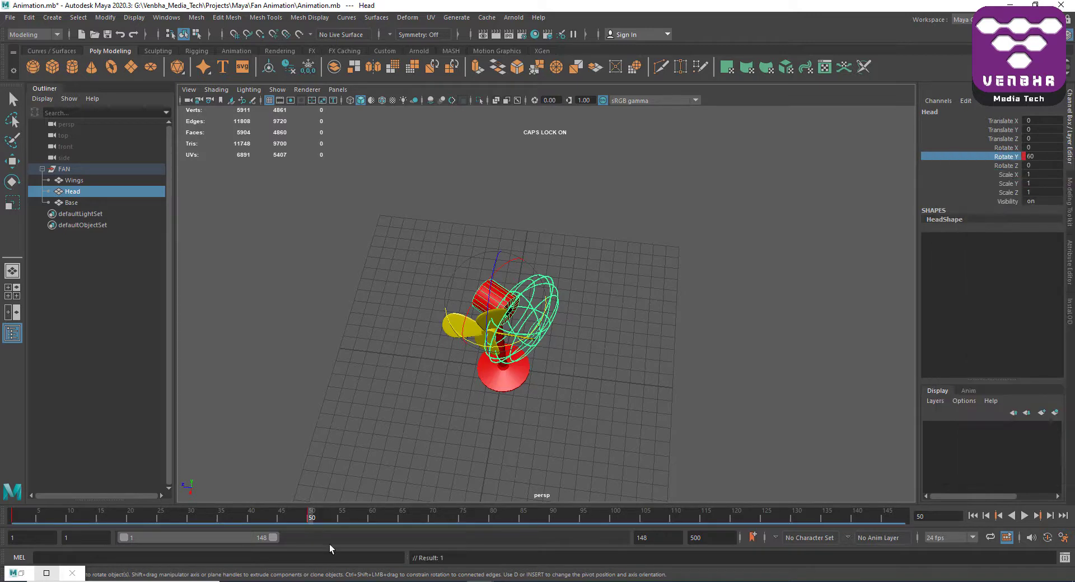
{"action": "left_click_drag", "start_coordinate": [307, 523], "coordinate": [9, 518]}
{"action": "key", "text": "alt+v"}
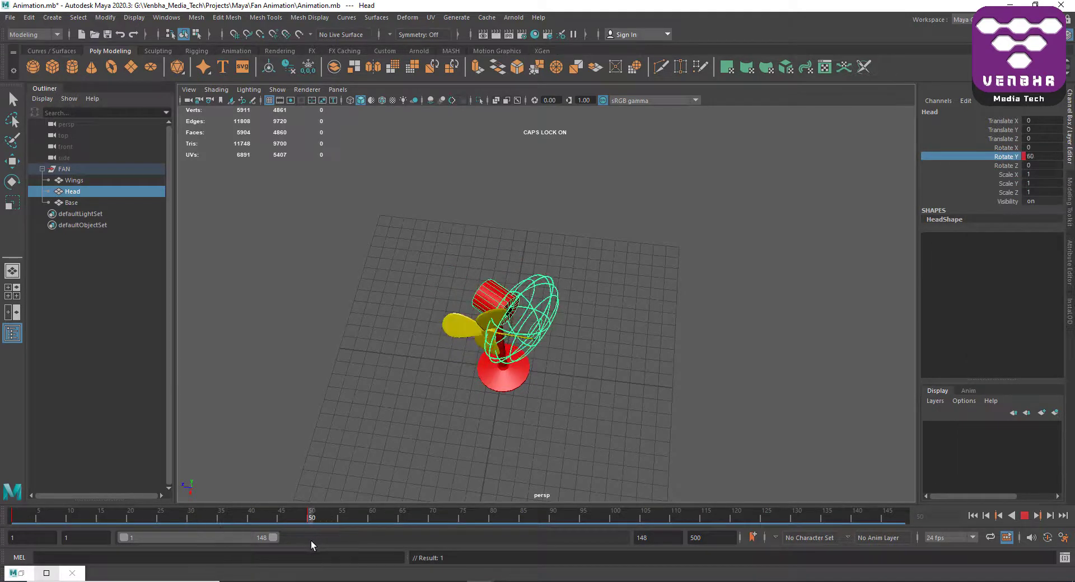
Play, stop and jump around frame 13 to review the head's -60 to 60 swing.
{"action": "left_click", "coordinate": [1026, 516]}
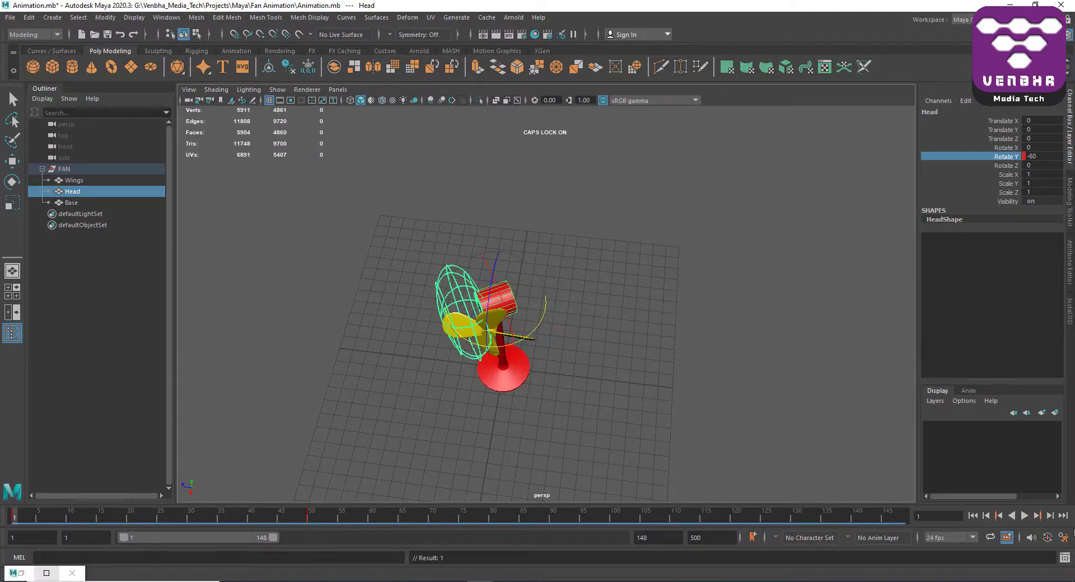
{"action": "left_click", "coordinate": [1026, 516]}
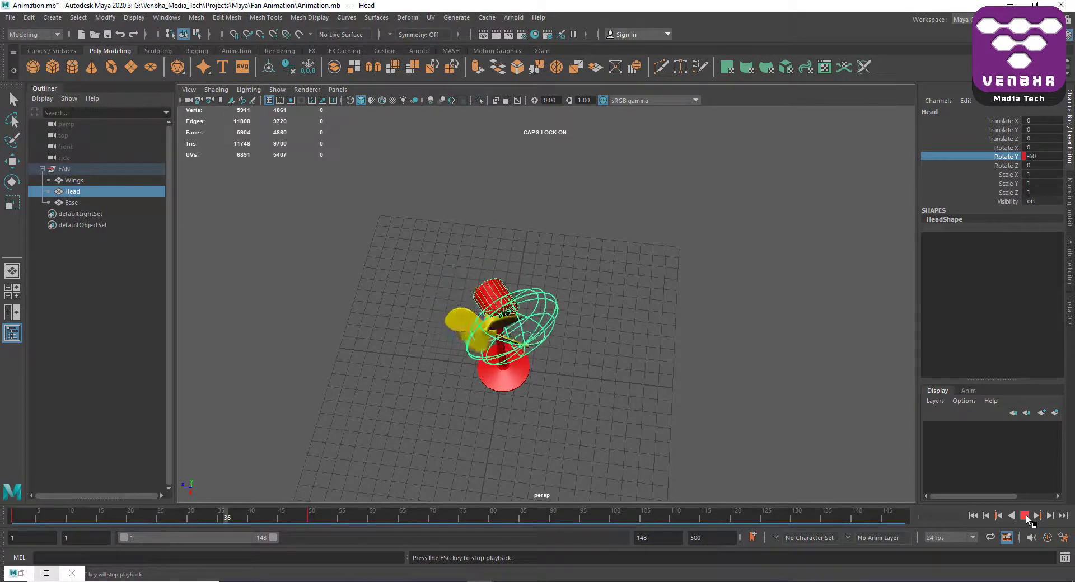
{"action": "left_click", "coordinate": [1026, 516]}
{"action": "key", "text": "alt+v"}
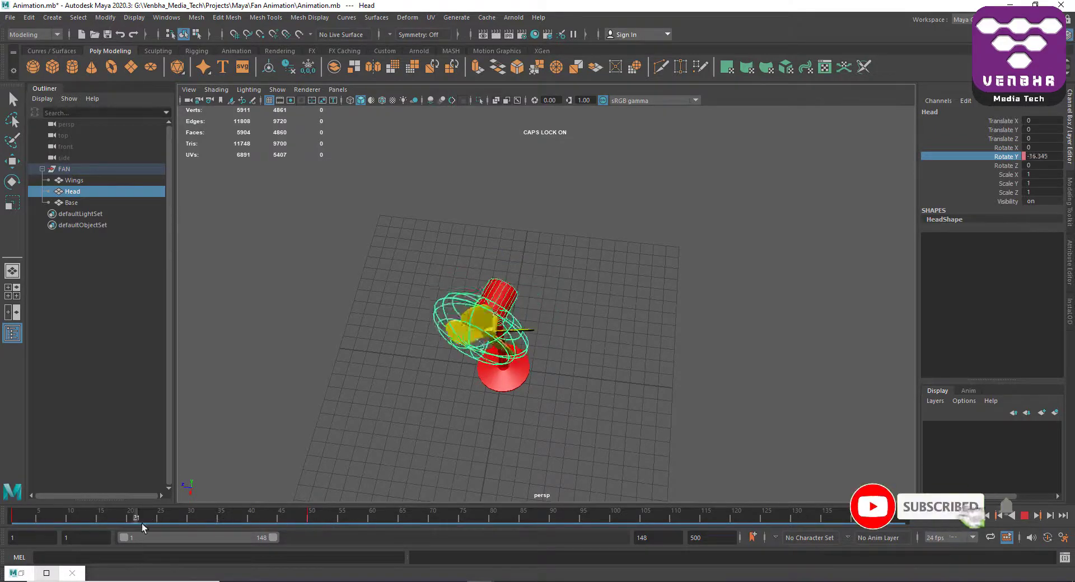
{"action": "left_click", "coordinate": [75, 523]}
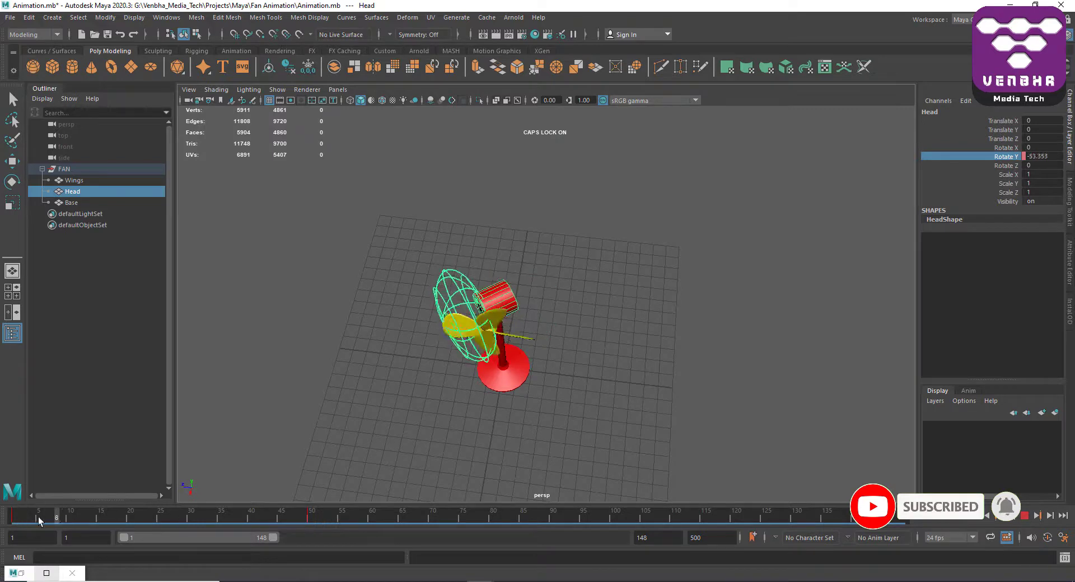
{"action": "left_click", "coordinate": [121, 520]}
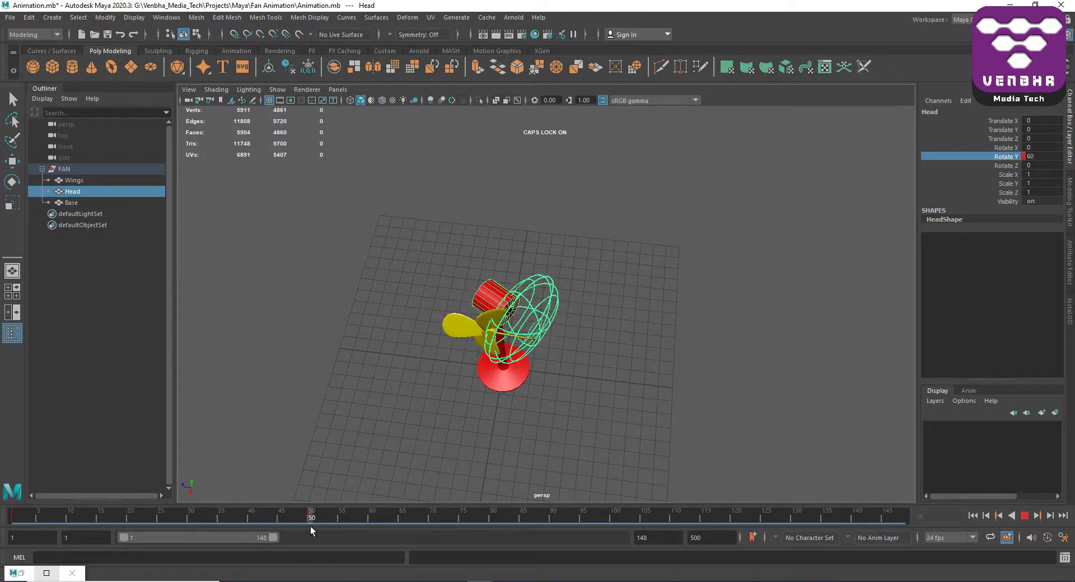
{"action": "key", "text": "Escape"}
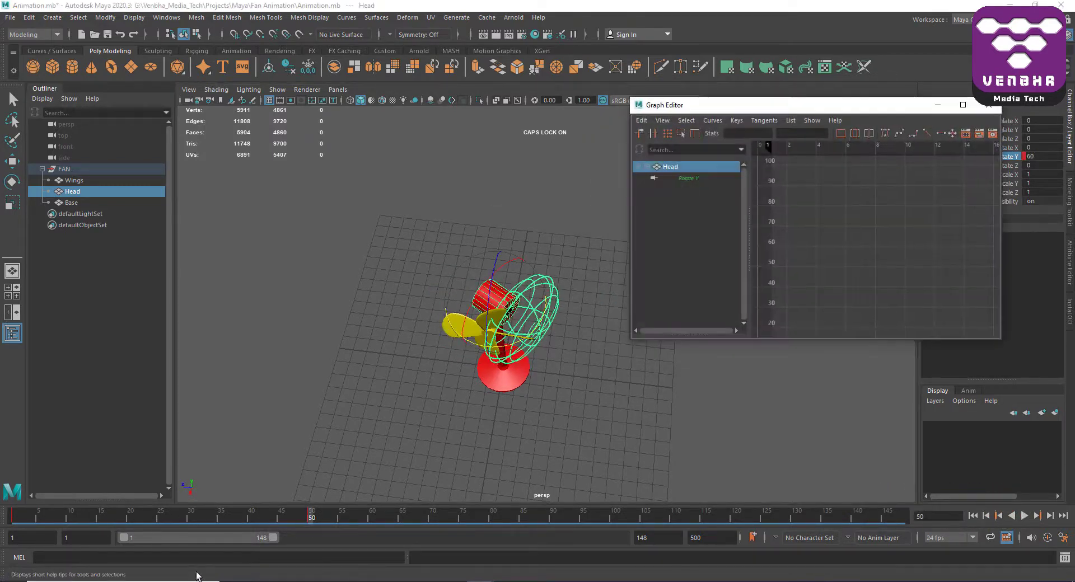
Frame and select the Rotate Y keys, set Post Infinity to Cycle, and minimize the Graph Editor.
{"action": "key", "text": "f"}
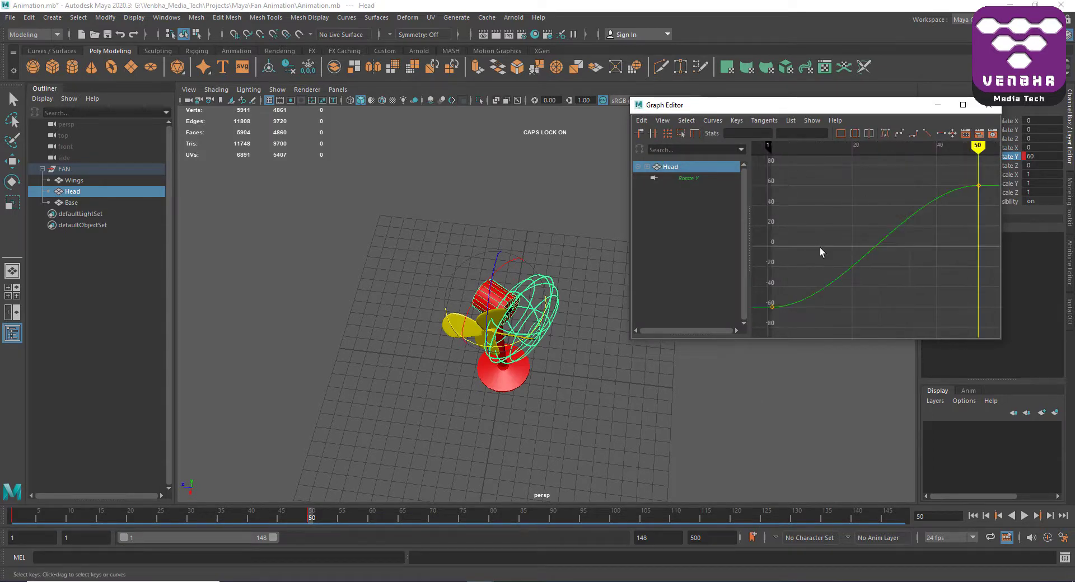
{"action": "left_click_drag", "start_coordinate": [807, 196], "coordinate": [917, 303]}
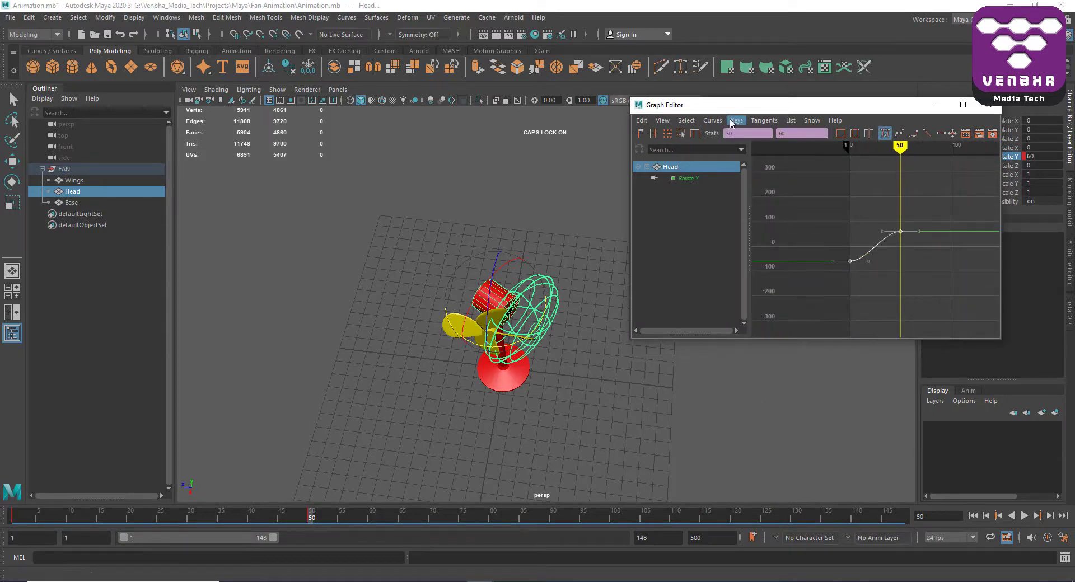
{"action": "left_click", "coordinate": [713, 120]}
{"action": "mouse_move", "coordinate": [737, 151]}
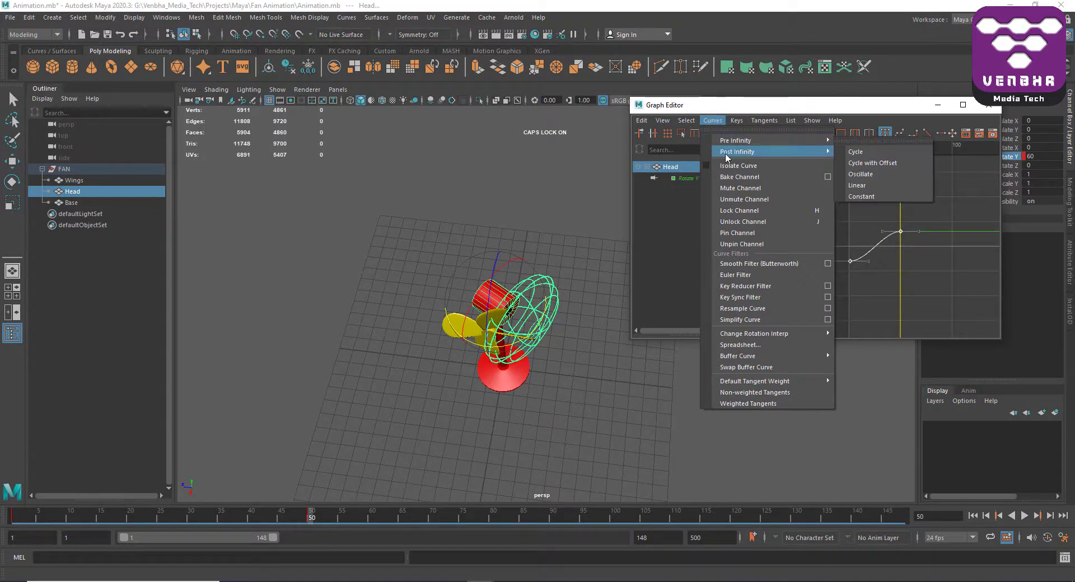
{"action": "left_click", "coordinate": [879, 153]}
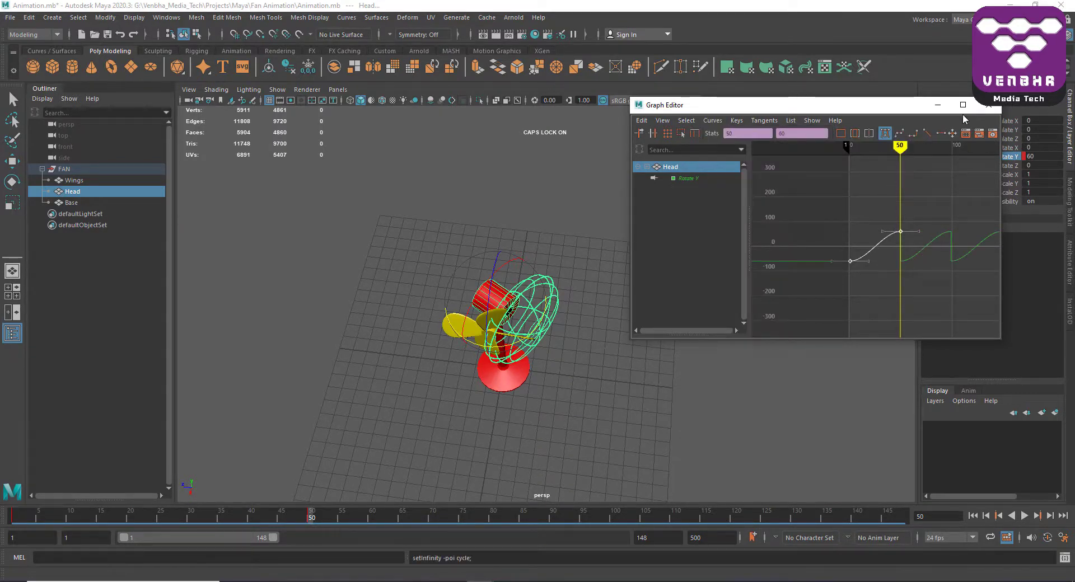
{"action": "left_click", "coordinate": [937, 105]}
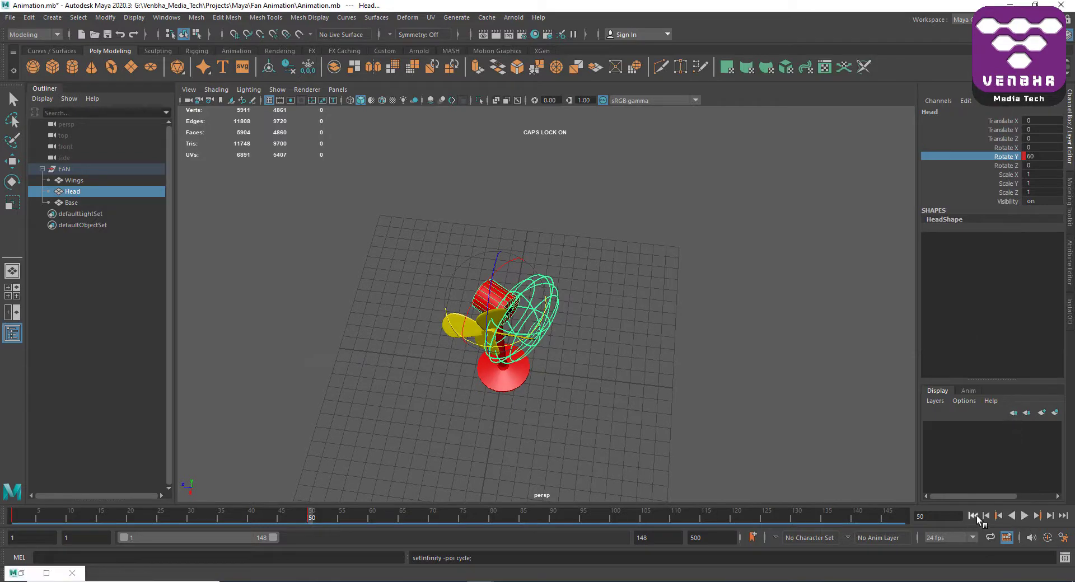
Watch the cycling swing, then briefly restore and re-minimize the Graph Editor.
{"action": "left_click", "coordinate": [1022, 515]}
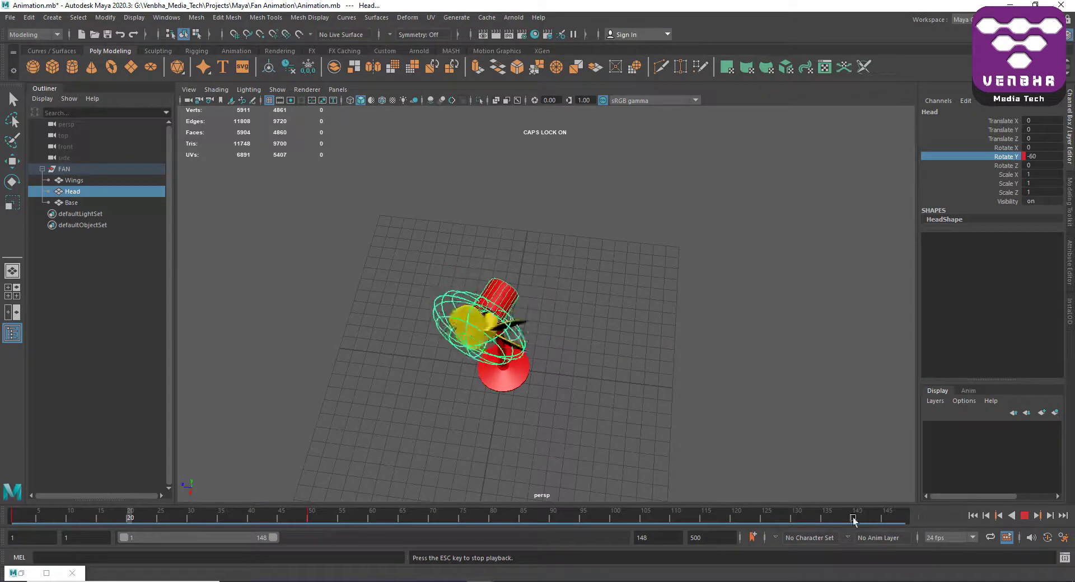
{"action": "left_click", "coordinate": [1026, 517]}
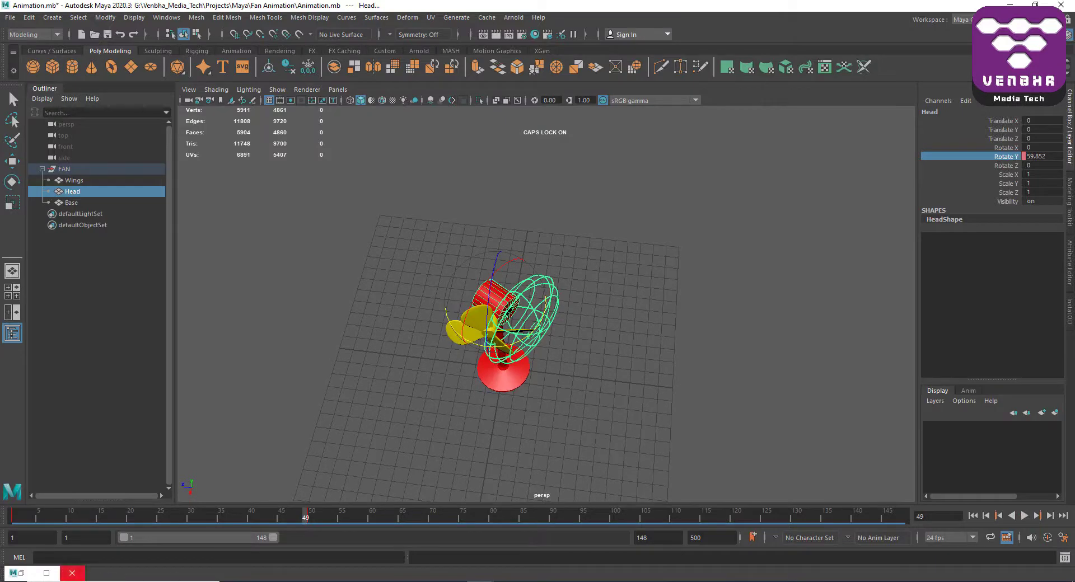
{"action": "left_click", "coordinate": [25, 574]}
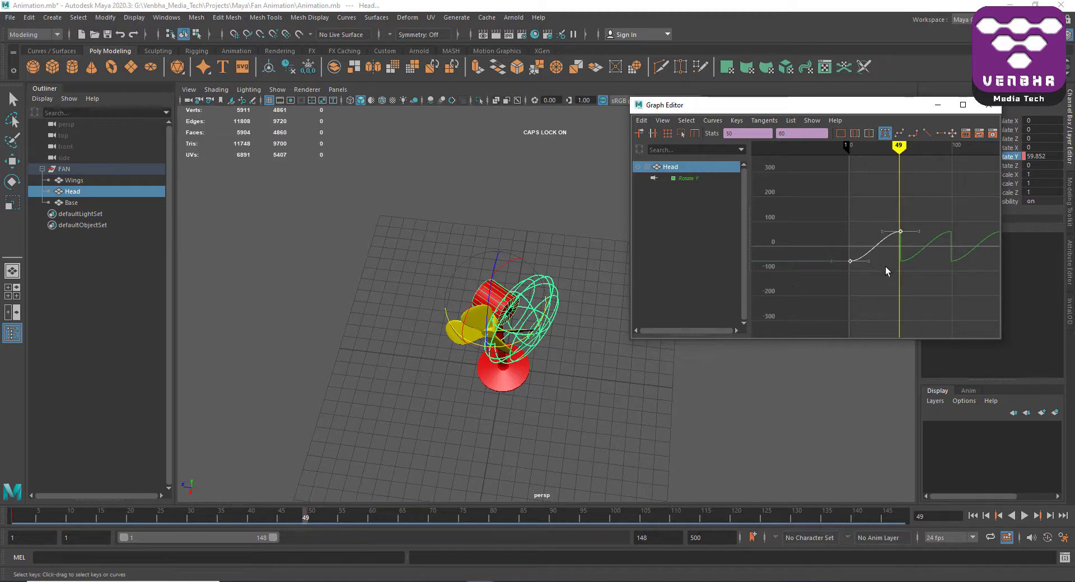
{"action": "left_click", "coordinate": [938, 104]}
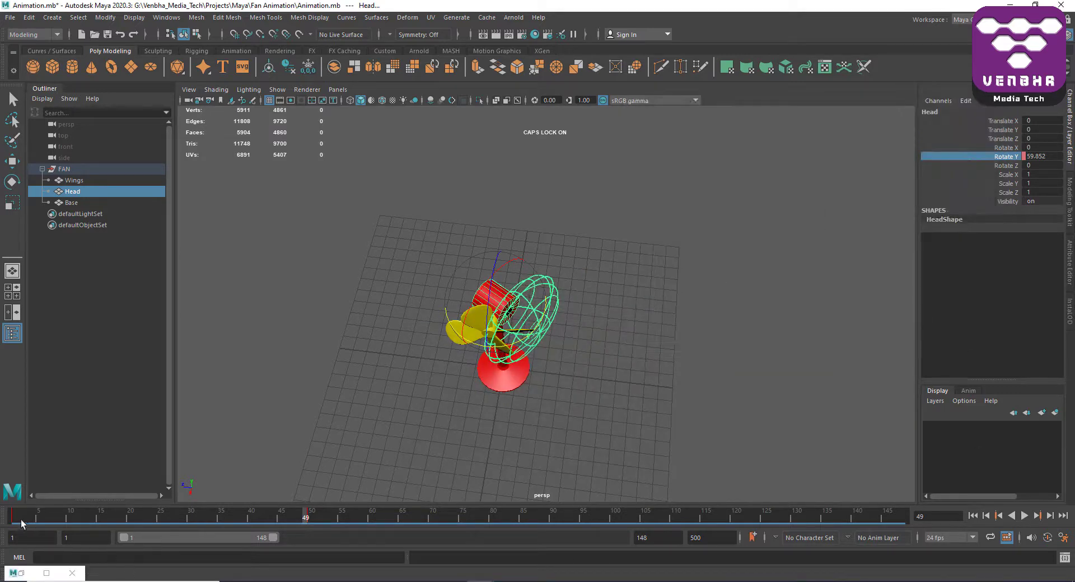
{"action": "key", "text": "alt+v"}
{"action": "left_click_drag", "start_coordinate": [15, 523], "coordinate": [26, 523]}
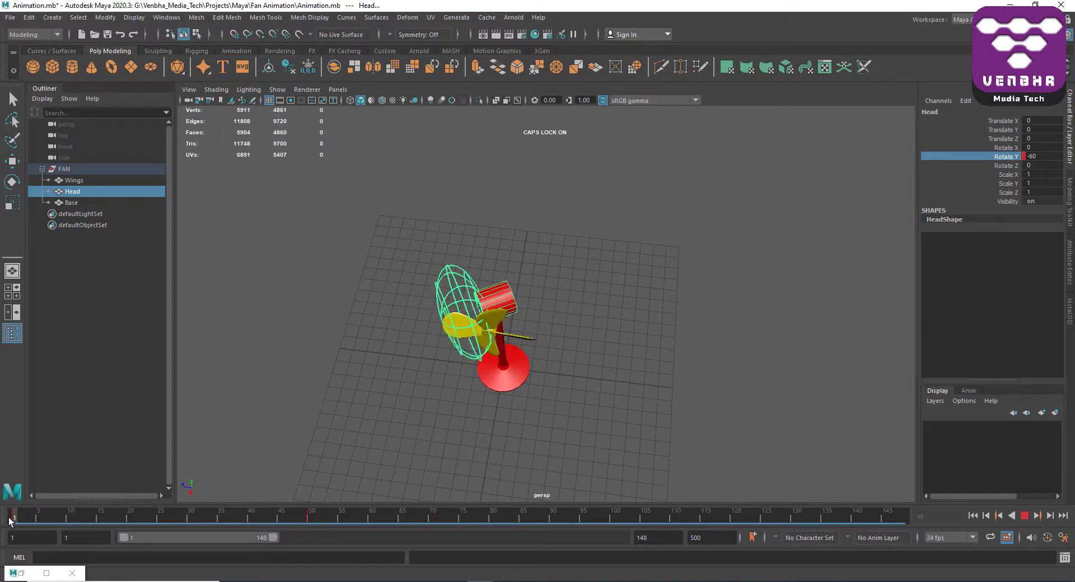
{"action": "left_click_drag", "start_coordinate": [26, 523], "coordinate": [494, 526]}
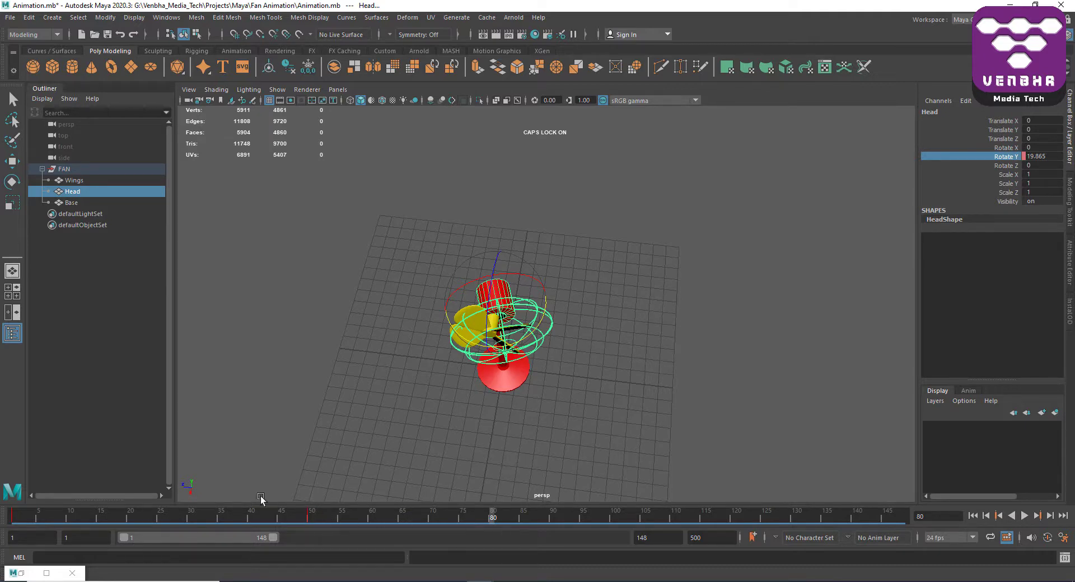
Preview the swing and stop playback at frame 100.
{"action": "left_click", "coordinate": [15, 521]}
{"action": "key", "text": "alt+v"}
{"action": "key", "text": "Escape"}
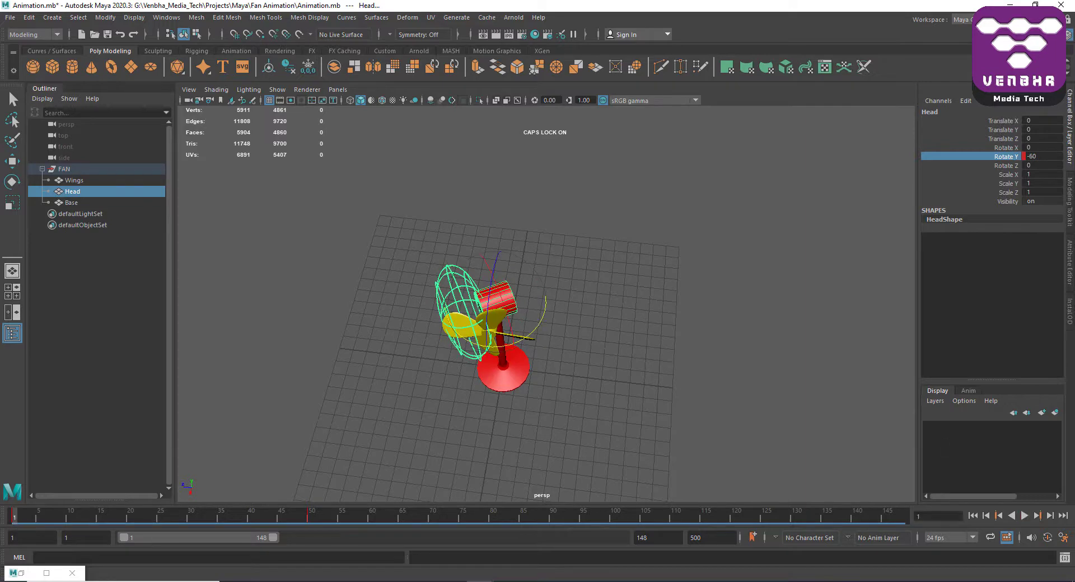
{"action": "key", "text": "alt+v"}
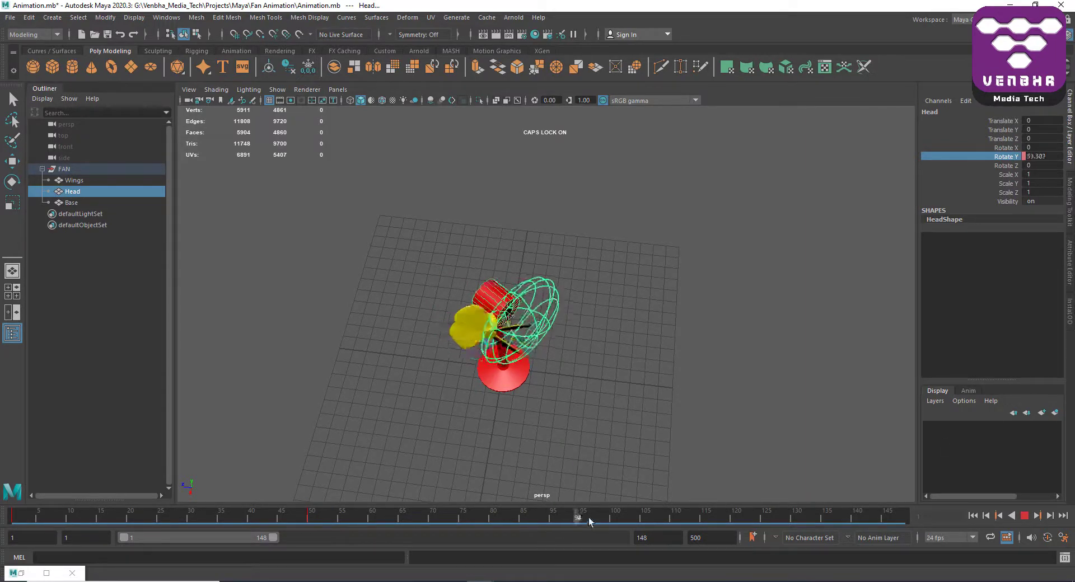
{"action": "key", "text": "Escape"}
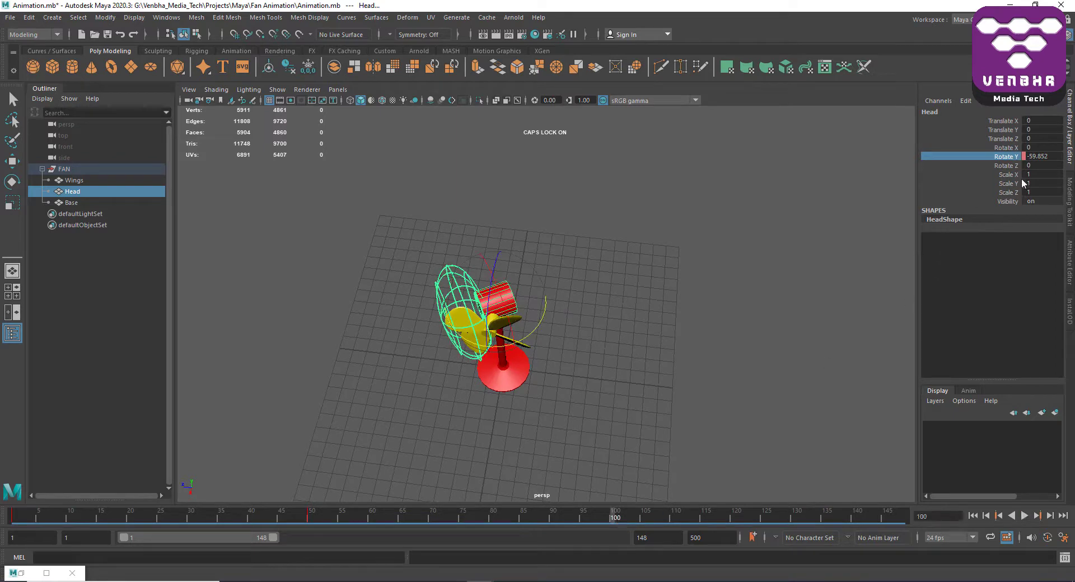
Key the Head's Rotate Y at -60 on frame 100, then scrub back to frame 1.
{"action": "double_click", "coordinate": [1055, 157]}
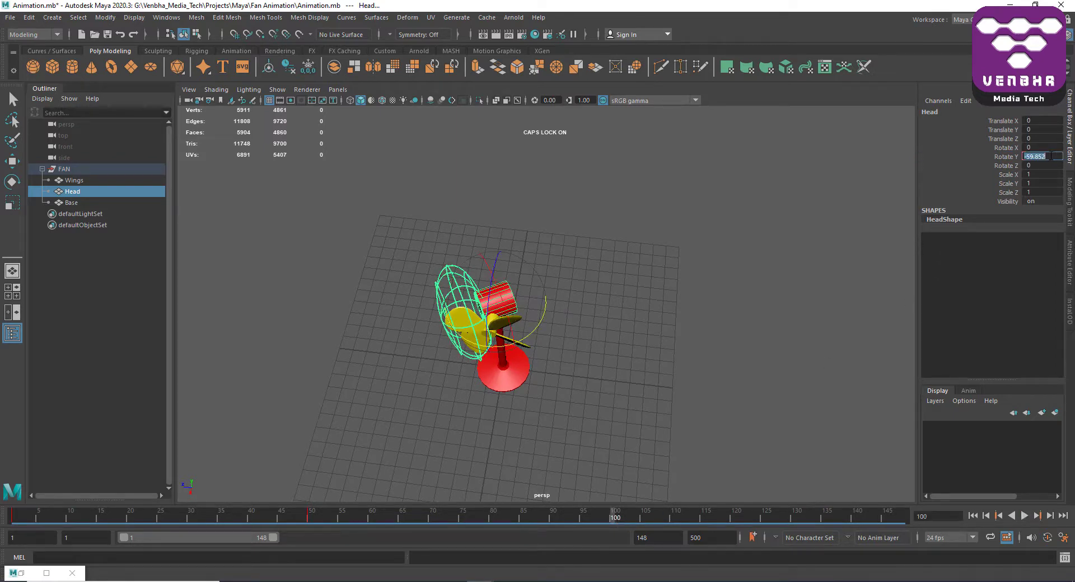
{"action": "mouse_move", "coordinate": [1037, 157]}
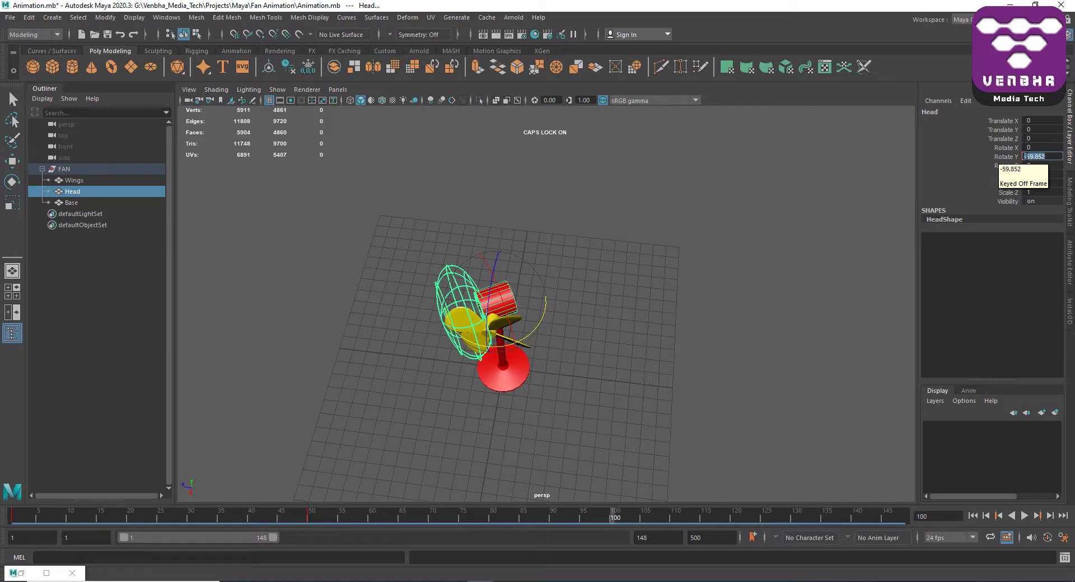
{"action": "type", "text": "-60"}
{"action": "left_click", "coordinate": [1010, 158]}
{"action": "right_click", "coordinate": [1011, 160]}
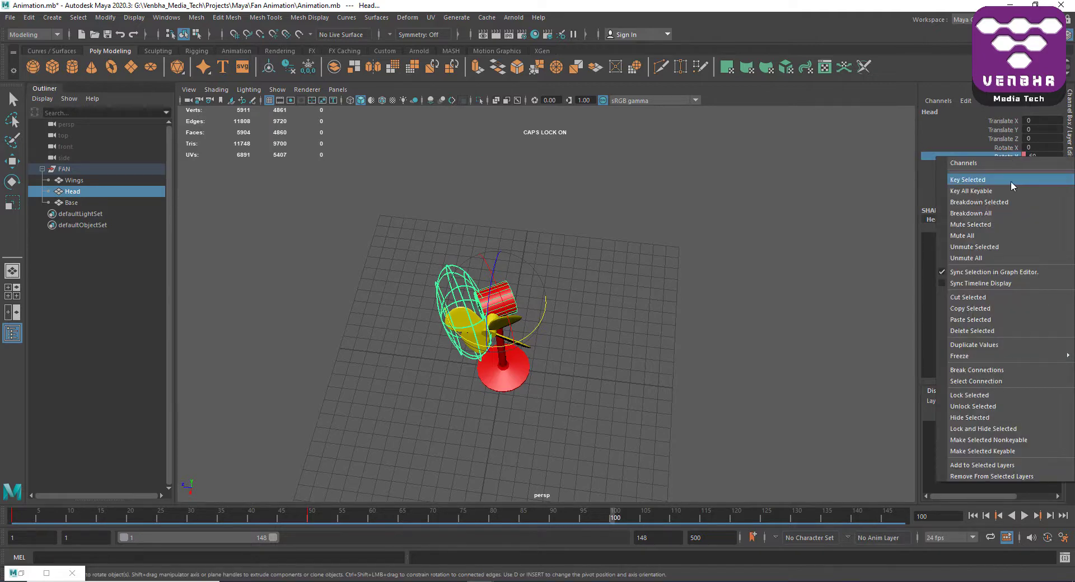
{"action": "left_click", "coordinate": [1011, 181]}
{"action": "left_click_drag", "start_coordinate": [348, 521], "coordinate": [11, 522]}
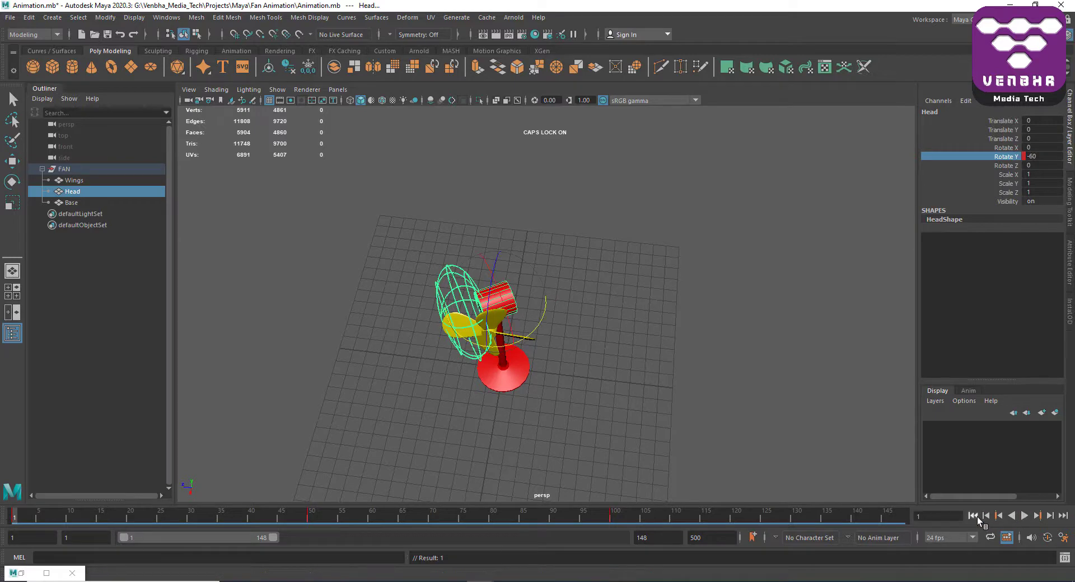
Compare the poses at frames 1 and 100, then restore the Graph Editor showing Rotate Y.
{"action": "left_click", "coordinate": [1024, 517]}
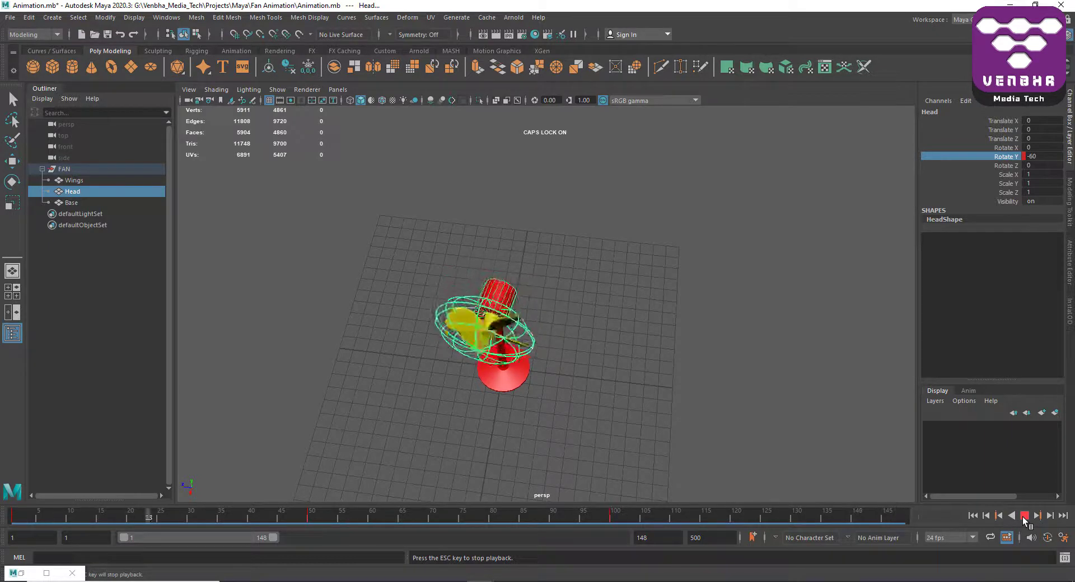
{"action": "left_click", "coordinate": [1025, 515]}
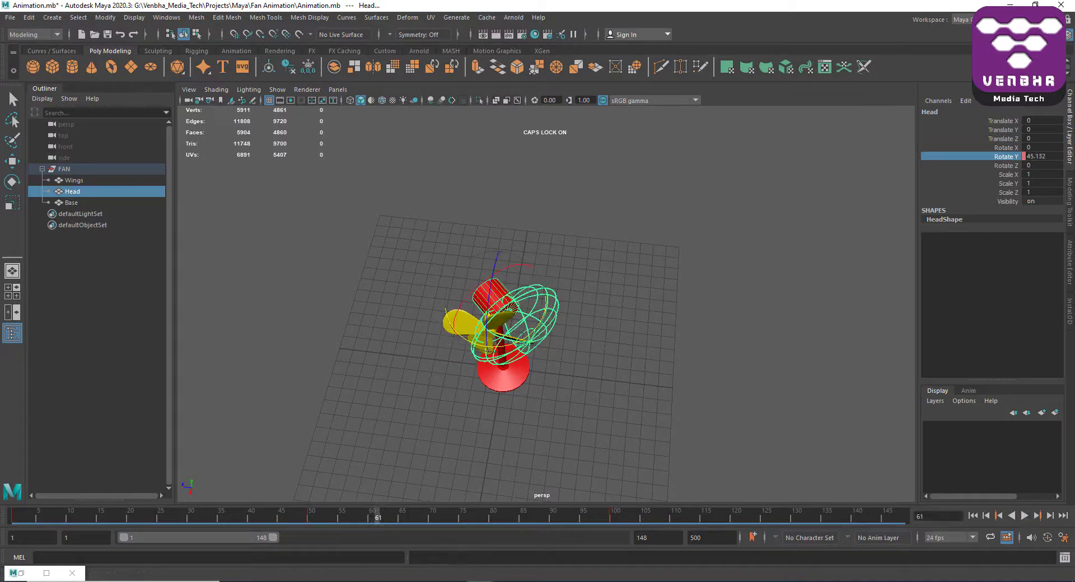
{"action": "left_click", "coordinate": [18, 521]}
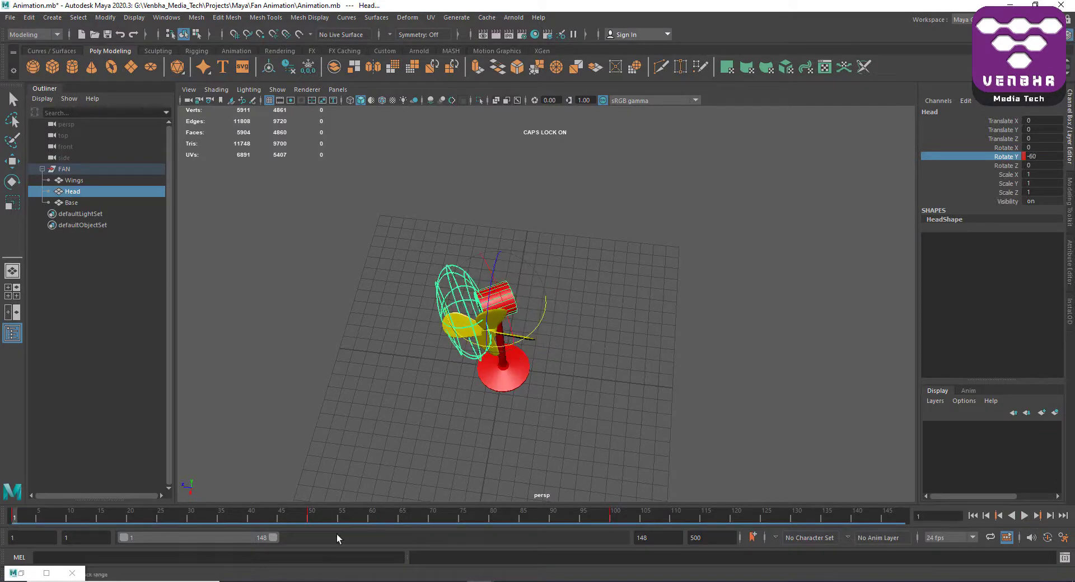
{"action": "left_click", "coordinate": [612, 519]}
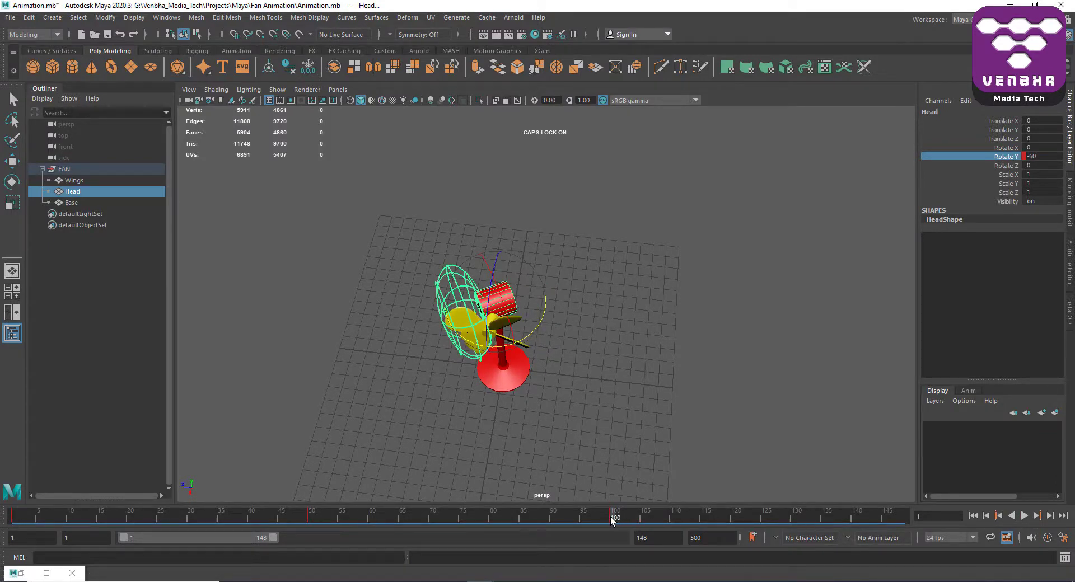
{"action": "left_click", "coordinate": [12, 520]}
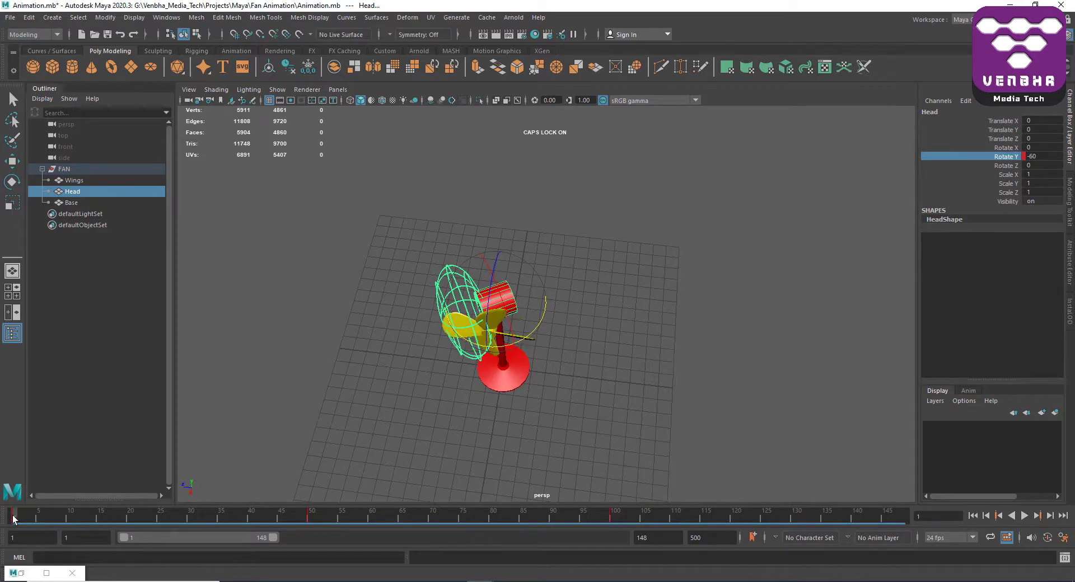
{"action": "left_click", "coordinate": [613, 516]}
{"action": "key", "text": "alt+v"}
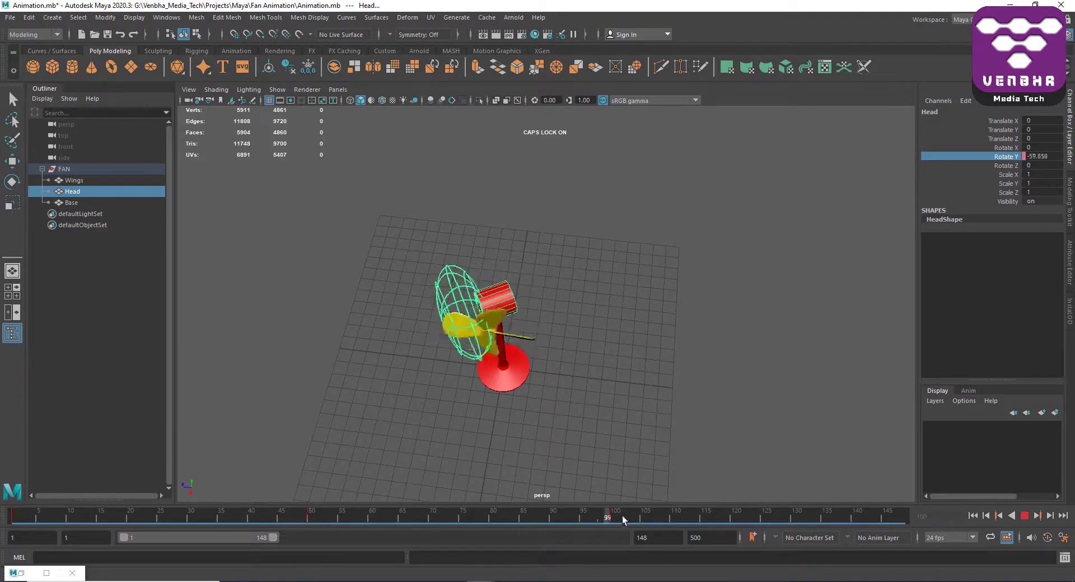
{"action": "key", "text": "Escape"}
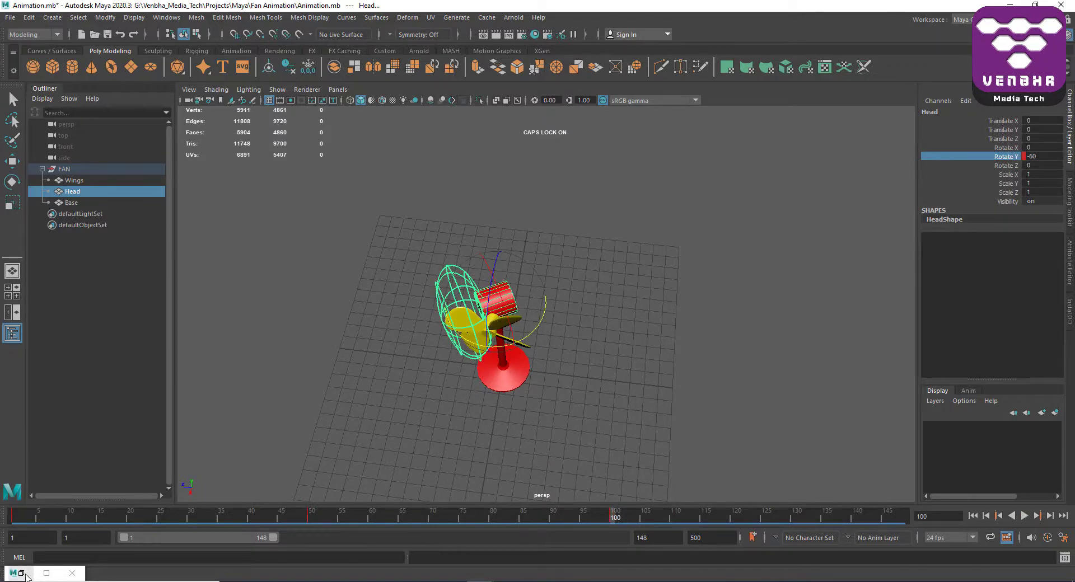
{"action": "left_click", "coordinate": [26, 575]}
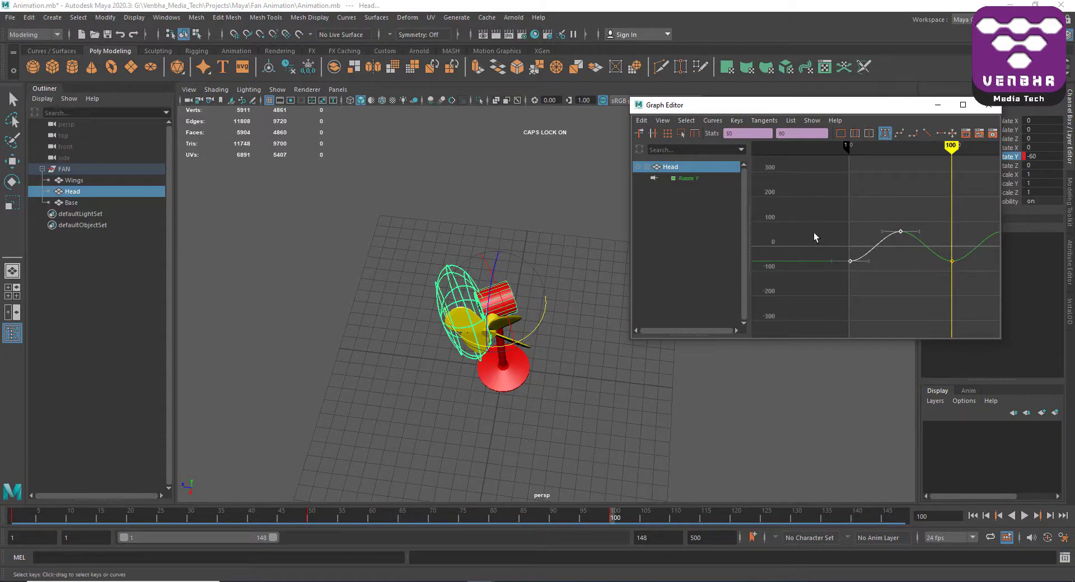
Box-select the Rotate Y keys to inspect the cycling curve, then minimize the Graph Editor.
{"action": "left_click_drag", "start_coordinate": [821, 208], "coordinate": [968, 293]}
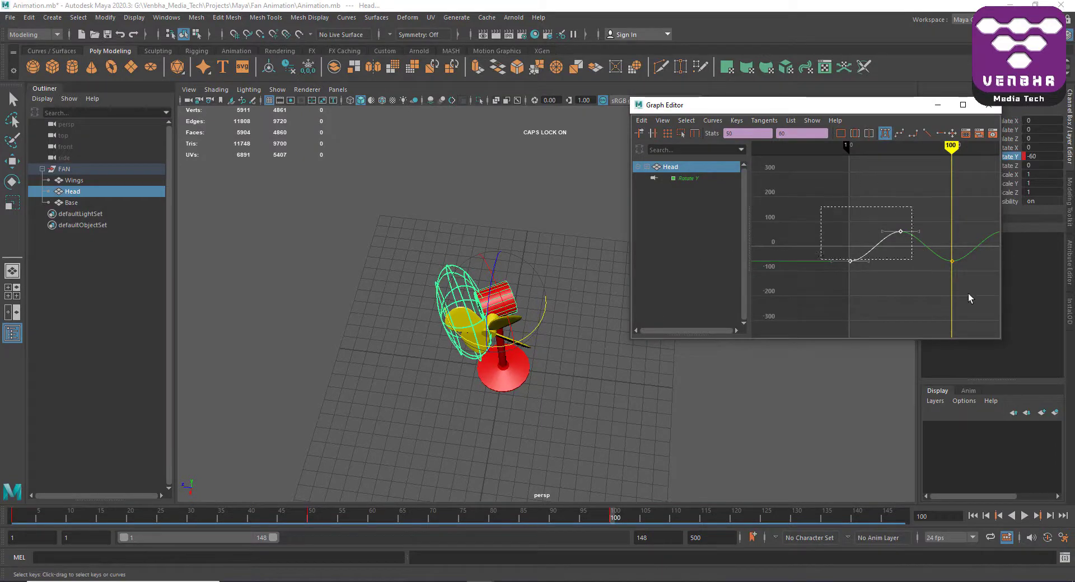
{"action": "left_click", "coordinate": [889, 136]}
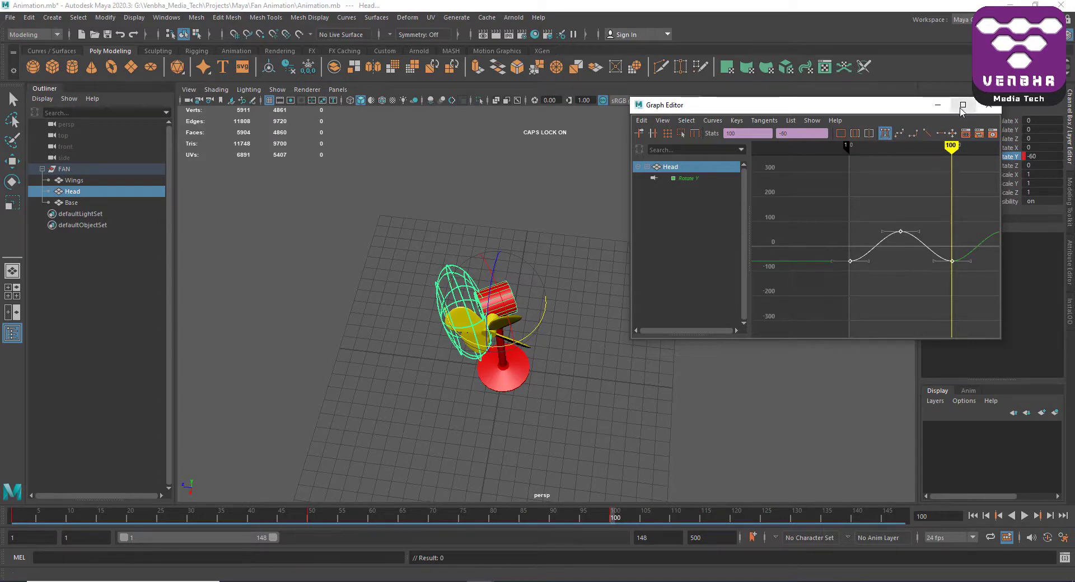
{"action": "left_click", "coordinate": [938, 105]}
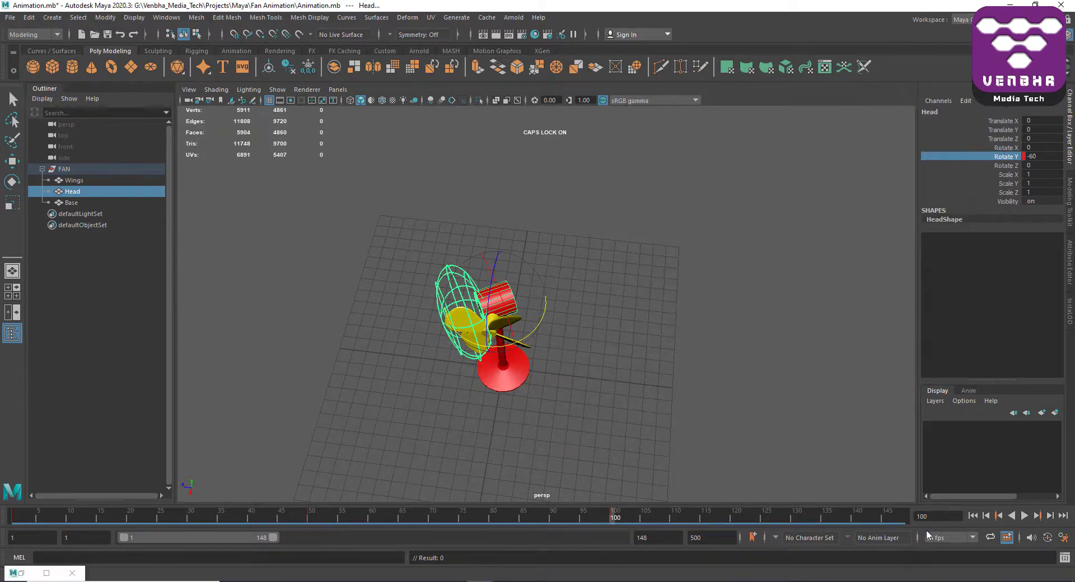
Preview the swing, then set the playback end frame to 500.
{"action": "left_click", "coordinate": [1025, 516]}
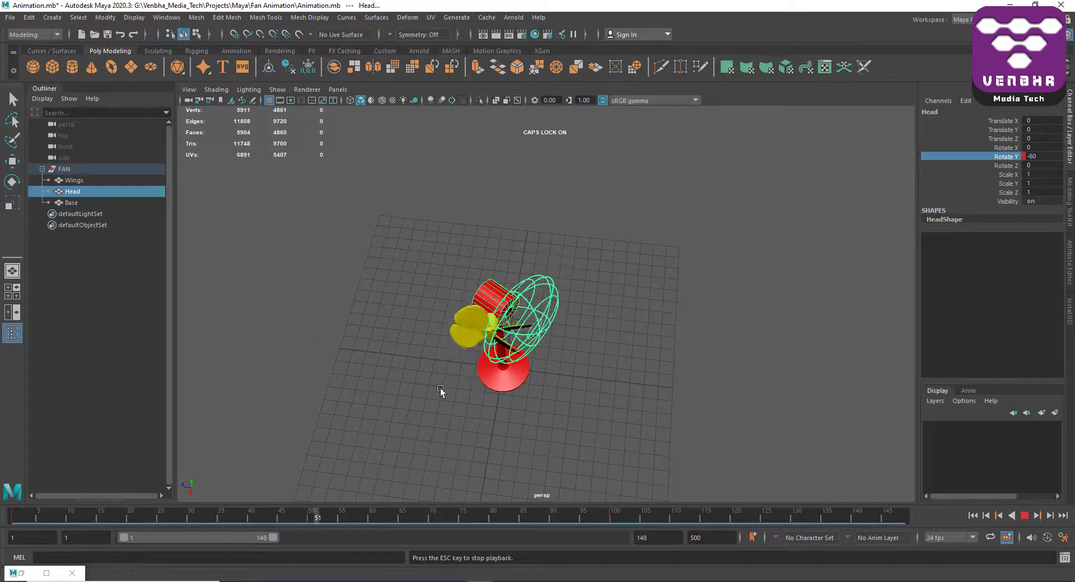
{"action": "left_click", "coordinate": [1025, 515]}
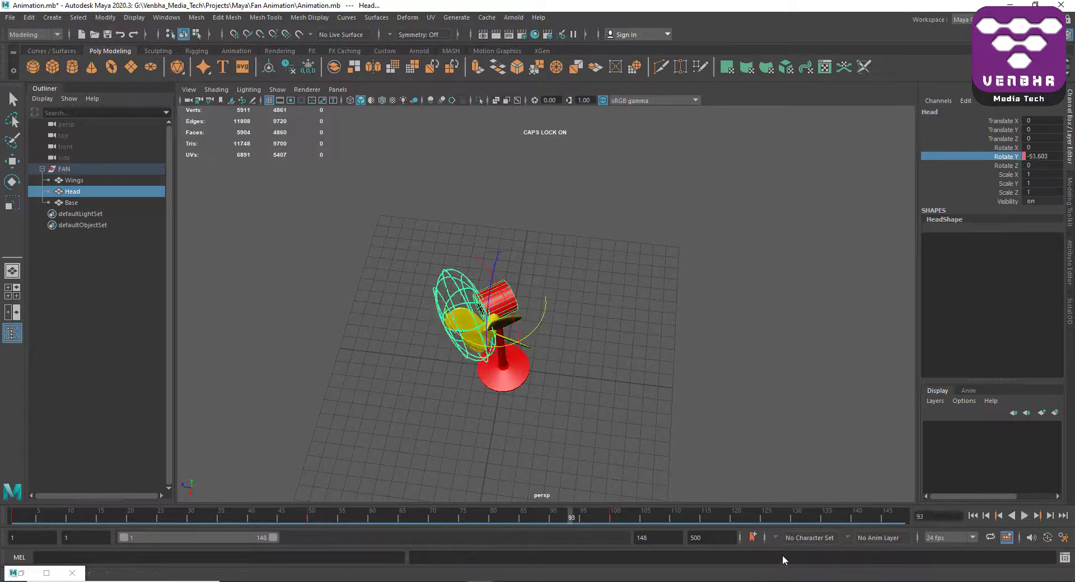
{"action": "double_click", "coordinate": [657, 538]}
{"action": "type", "text": "500"}
{"action": "key", "text": "Return"}
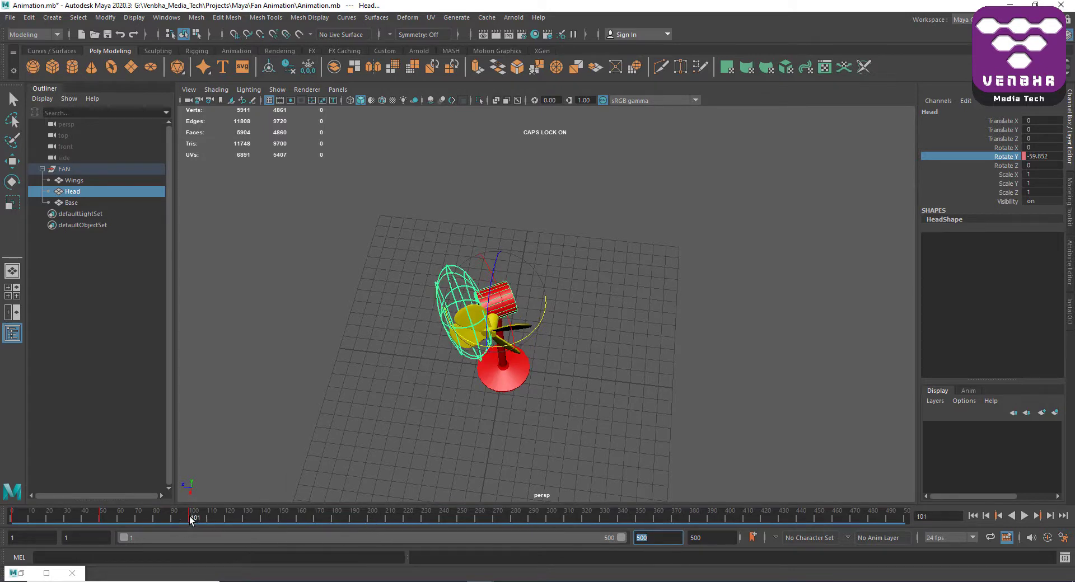
Select frames 1–101 on the time slider, shift them, and stretch the range rightward while previewing.
{"action": "left_click_drag", "start_coordinate": [192, 520], "coordinate": [2, 519], "text": "shift"}
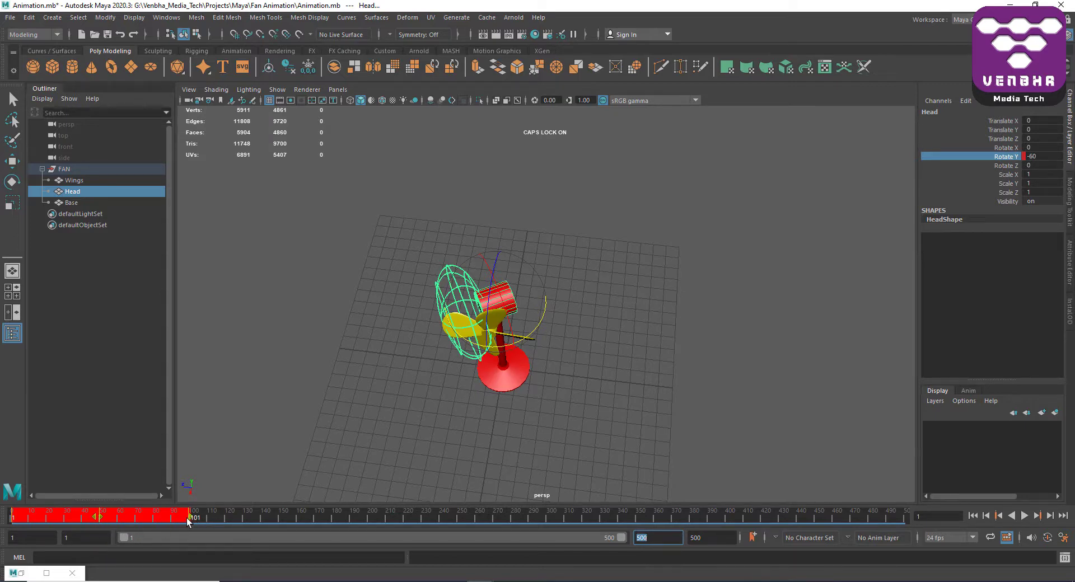
{"action": "mouse_move", "coordinate": [100, 517]}
{"action": "left_mouse_down"}
{"action": "mouse_move", "coordinate": [193, 529]}
{"action": "mouse_move", "coordinate": [193, 519]}
{"action": "mouse_move", "coordinate": [99, 538]}
{"action": "left_mouse_up"}
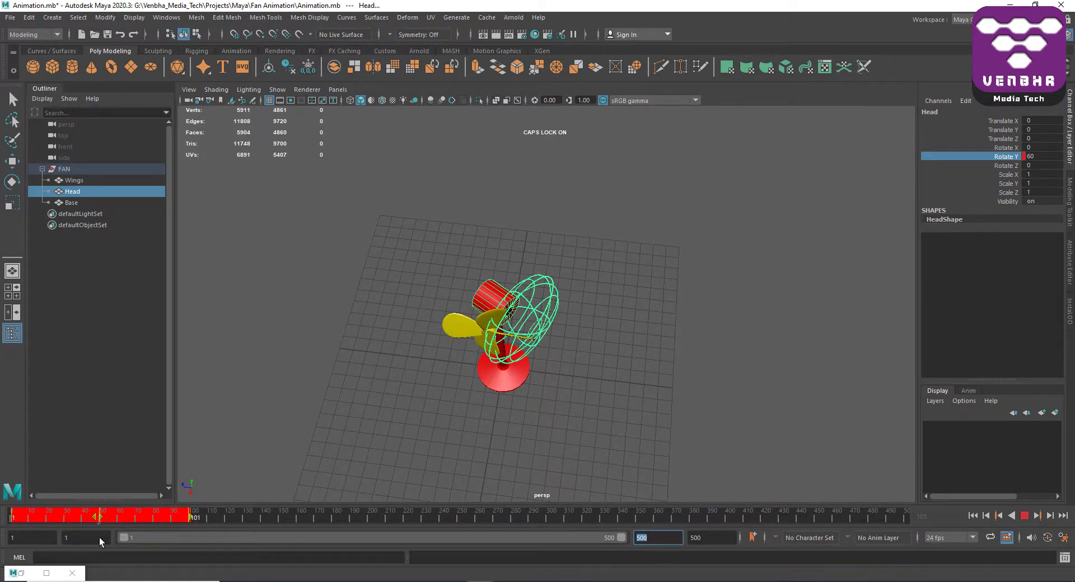
{"action": "key", "text": "Escape"}
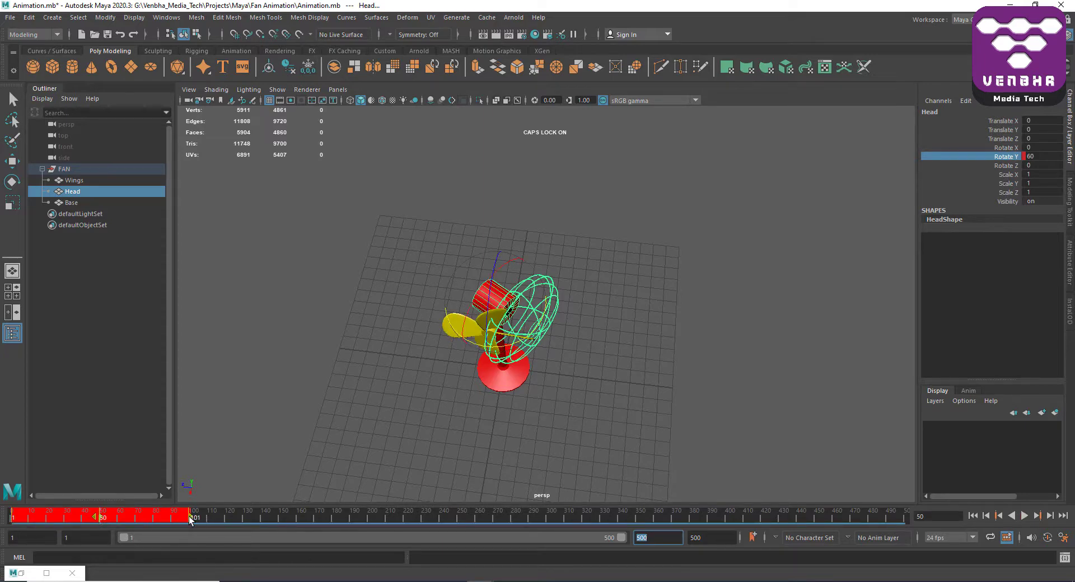
{"action": "key", "text": "alt+v"}
{"action": "left_click_drag", "start_coordinate": [191, 520], "coordinate": [549, 523], "text": "shift"}
{"action": "key", "text": "Escape"}
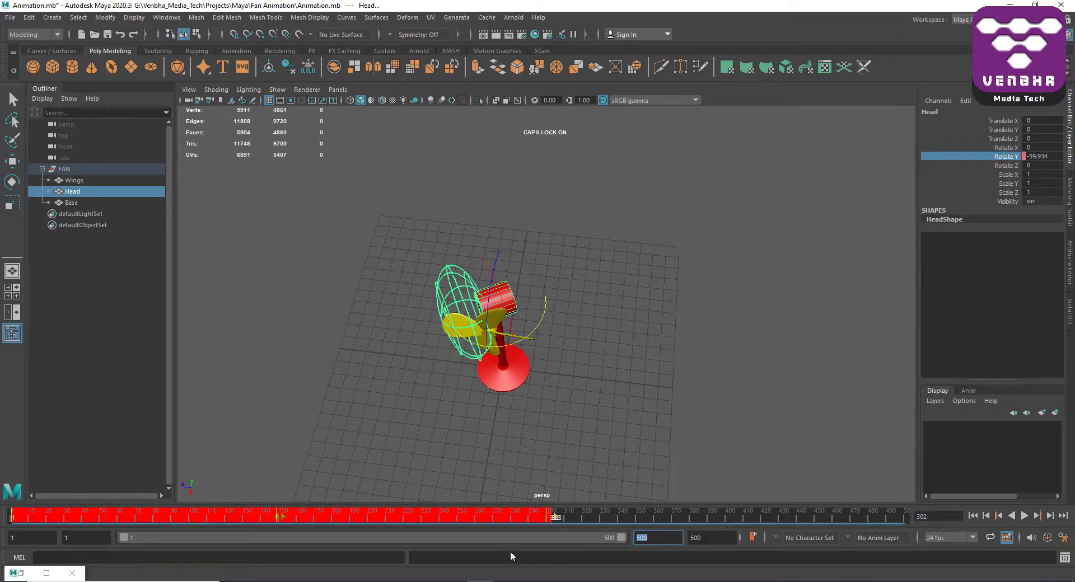
Play the repeating swing from frame 1 to about frame 344, then rewind to frame 1.
{"action": "left_click", "coordinate": [12, 520]}
{"action": "key", "text": "alt+v"}
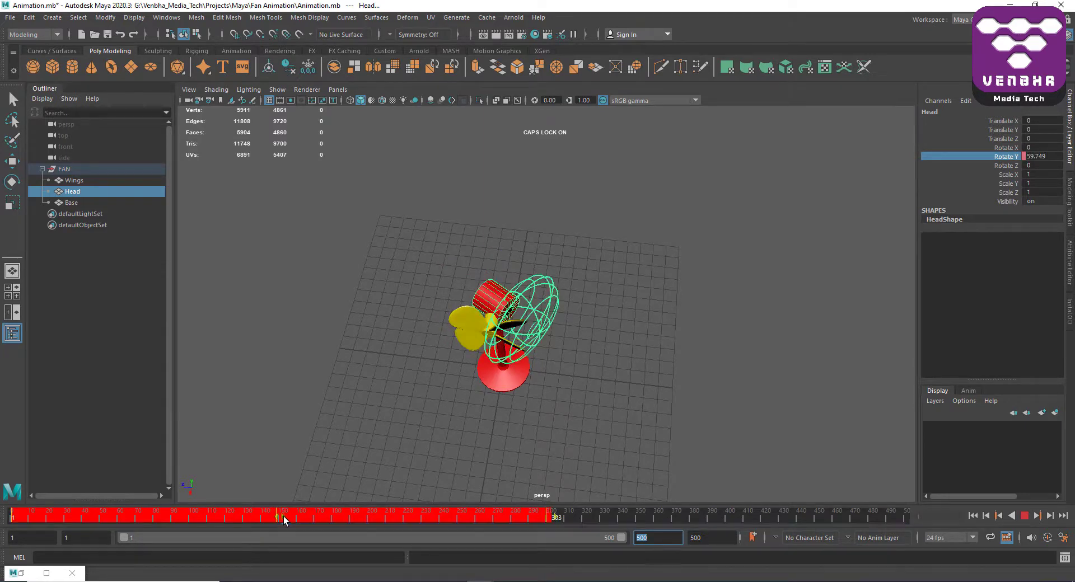
{"action": "key", "text": "alt+v"}
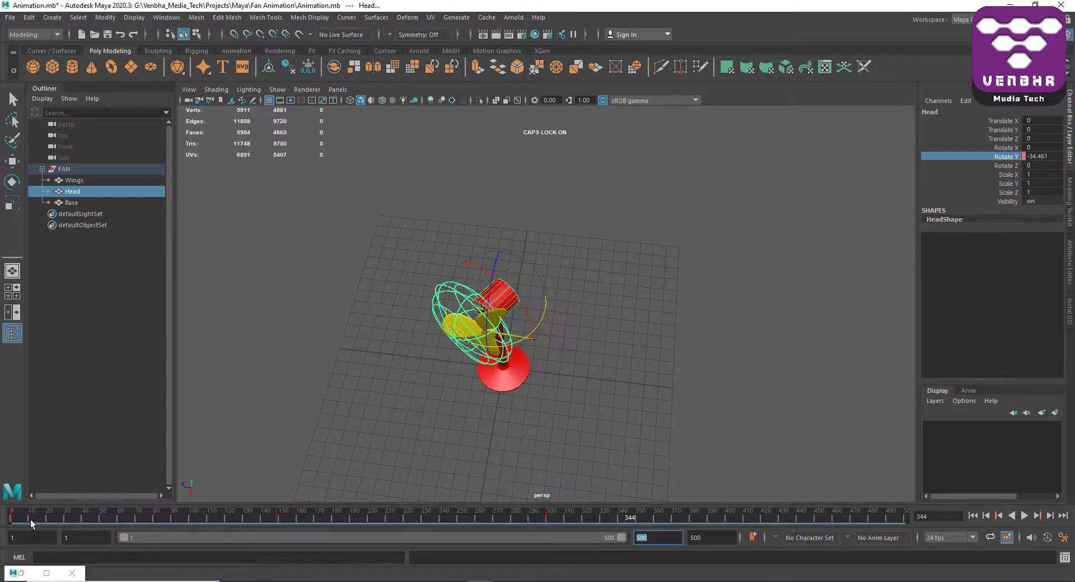
{"action": "left_click", "coordinate": [13, 523]}
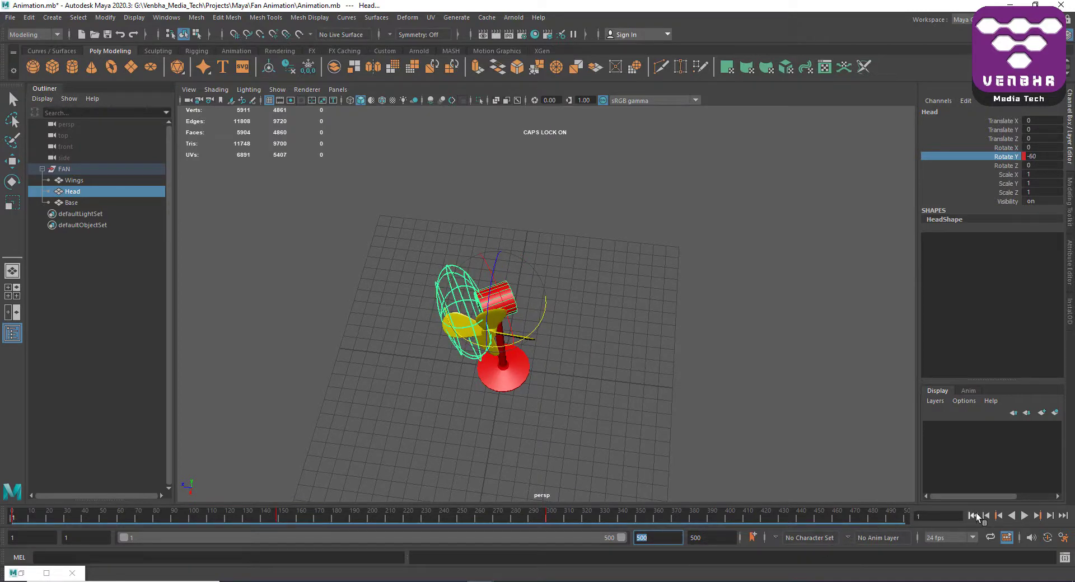
Play and stop the swing, return to the start, and scrub the time slider to about frame 75.
{"action": "left_click", "coordinate": [1024, 515]}
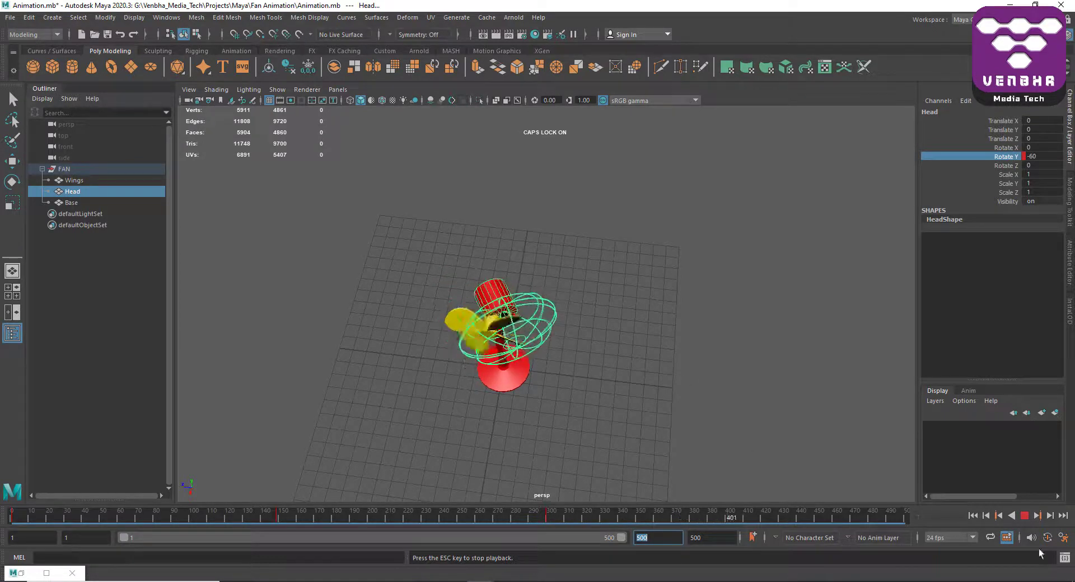
{"action": "left_click", "coordinate": [1023, 516]}
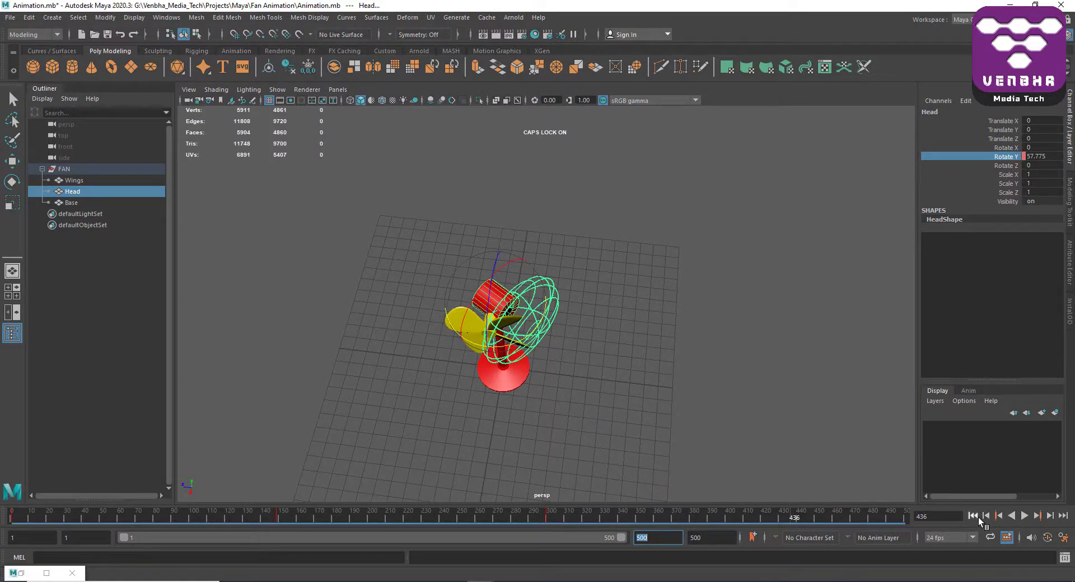
{"action": "left_click", "coordinate": [972, 516]}
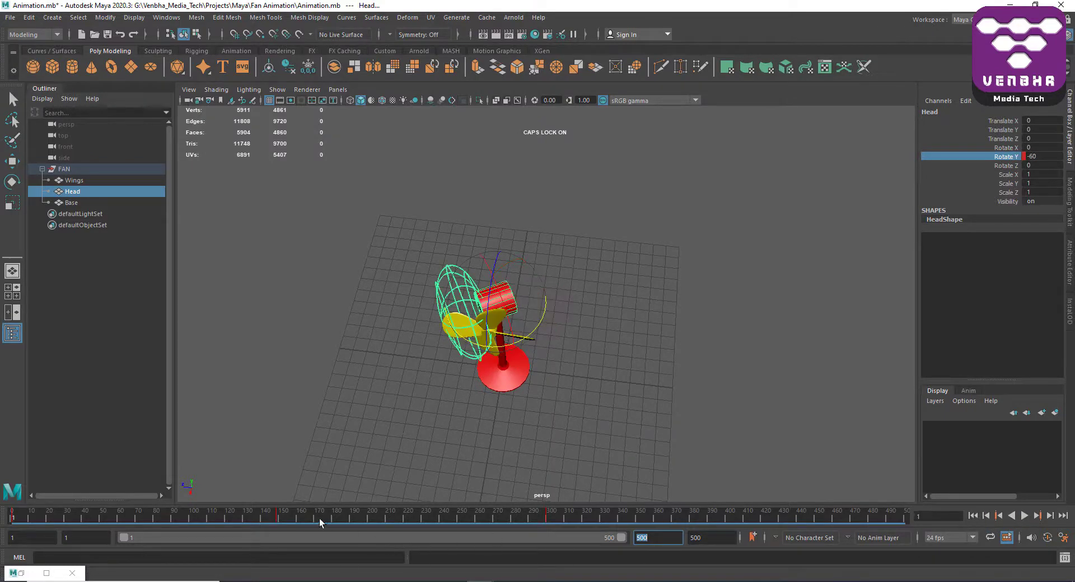
{"action": "left_click_drag", "start_coordinate": [286, 522], "coordinate": [146, 523]}
Enter 0 as the Head's Rotate Y value in the Channel Box.
{"action": "double_click", "coordinate": [1044, 156]}
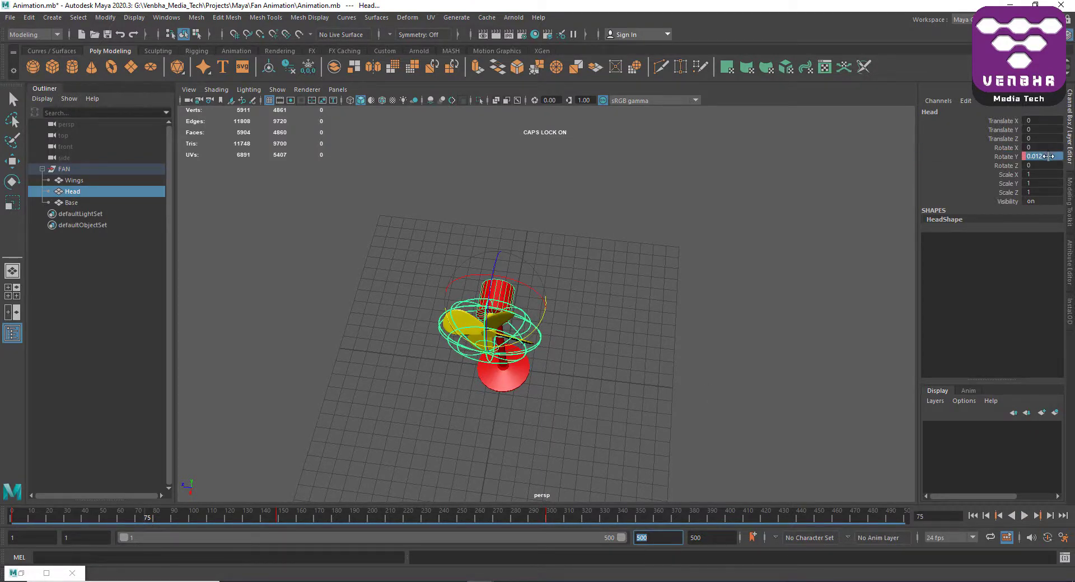
{"action": "type", "text": "0"}
{"action": "key", "text": "Return"}
{"action": "double_click", "coordinate": [1047, 158]}
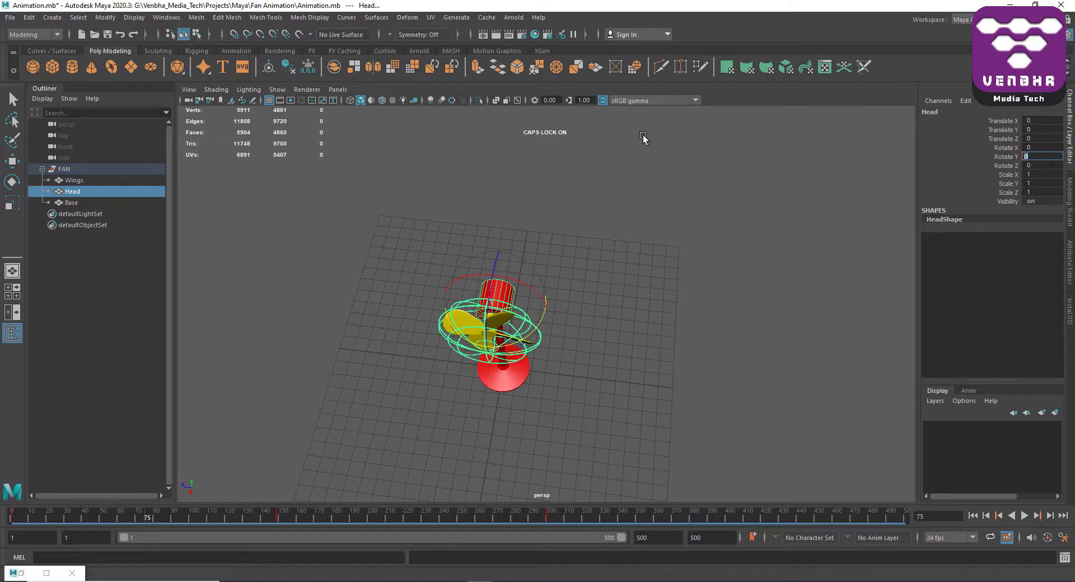
{"action": "left_click", "coordinate": [746, 94]}
Stop playback at frame 83 and confirm the Head's Rotate Y of 0 there.
{"action": "key", "text": "alt+v"}
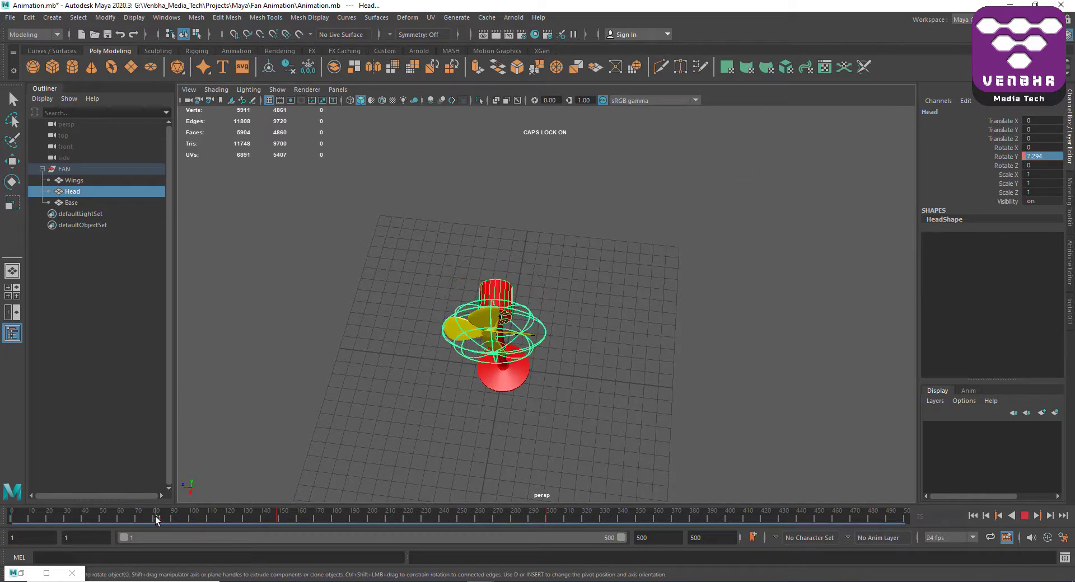
{"action": "left_click", "coordinate": [160, 520]}
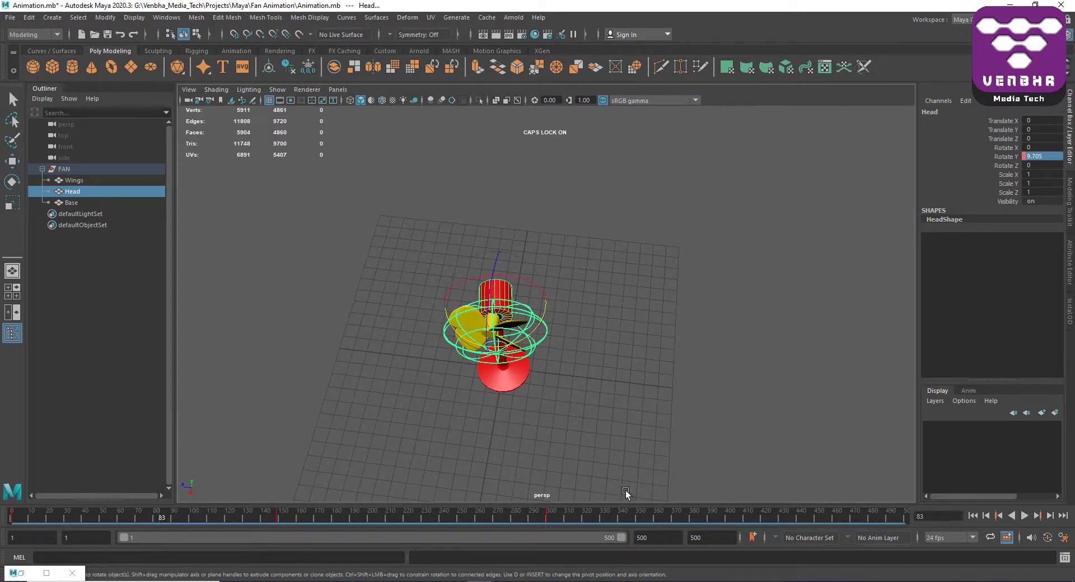
{"action": "double_click", "coordinate": [1047, 157]}
{"action": "type", "text": "0"}
{"action": "key", "text": "Return"}
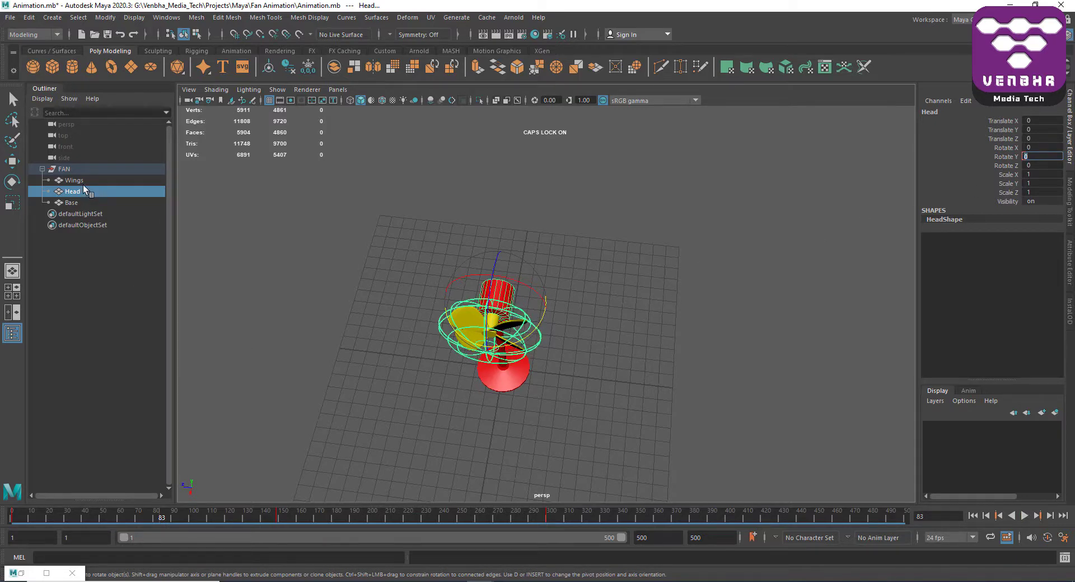
Drag Wings onto Head in the Outliner to make it a child, then select Head.
{"action": "left_click", "coordinate": [81, 183]}
{"action": "key", "text": "e"}
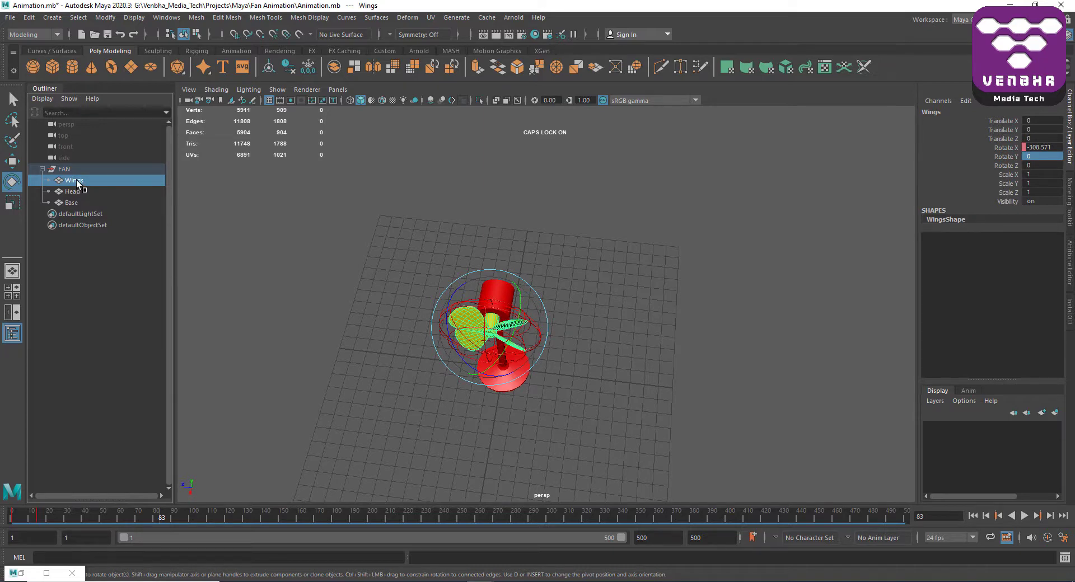
{"action": "left_click", "coordinate": [80, 182]}
{"action": "middle_click_drag", "start_coordinate": [80, 182], "coordinate": [81, 191]}
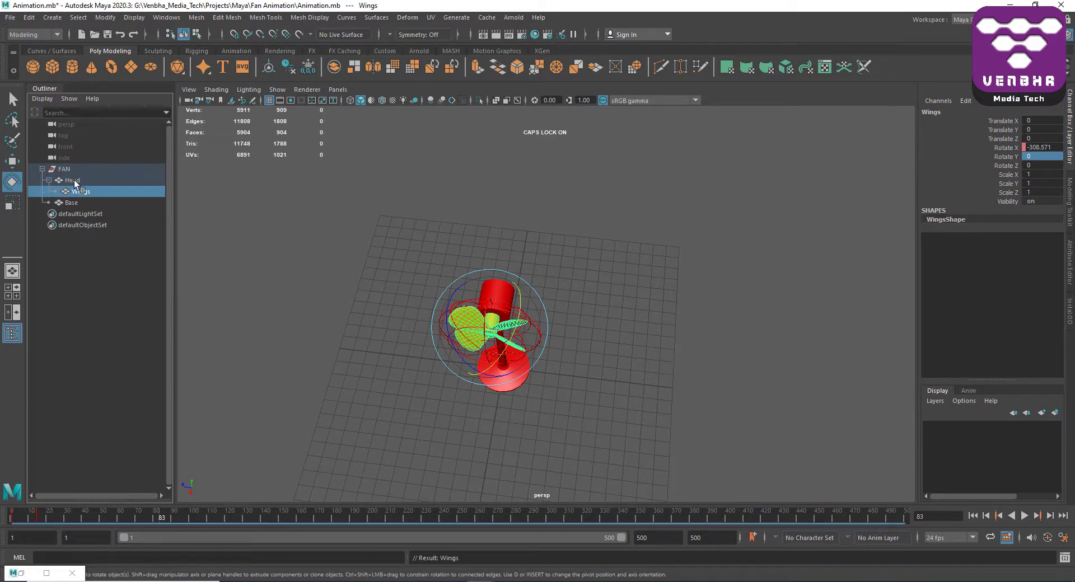
{"action": "left_click", "coordinate": [78, 179]}
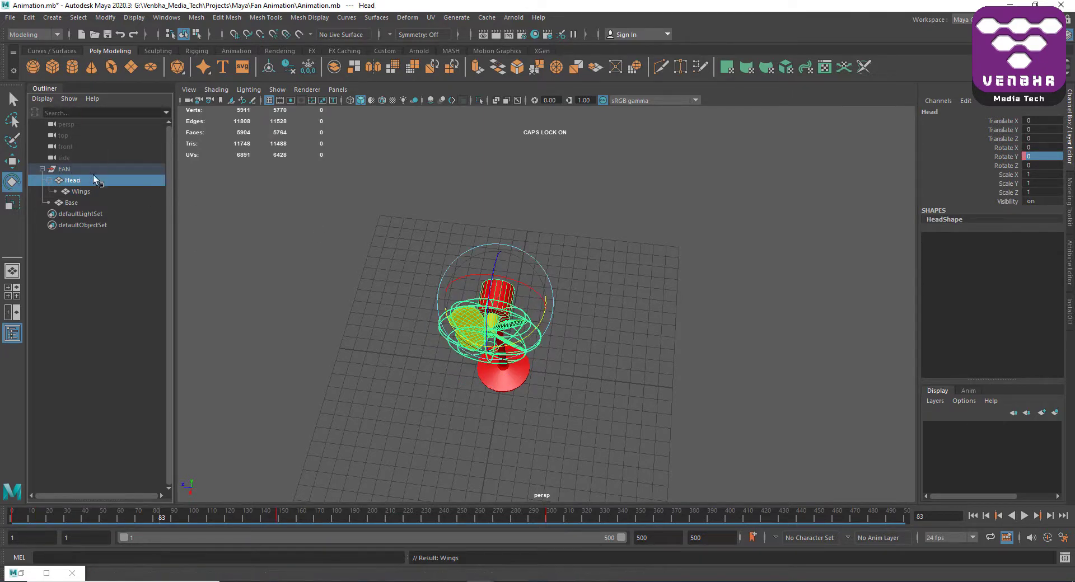
Rewind to frame 1, play back, and select Wings to watch them swing with Head.
{"action": "left_click", "coordinate": [973, 515]}
{"action": "left_click", "coordinate": [1025, 516]}
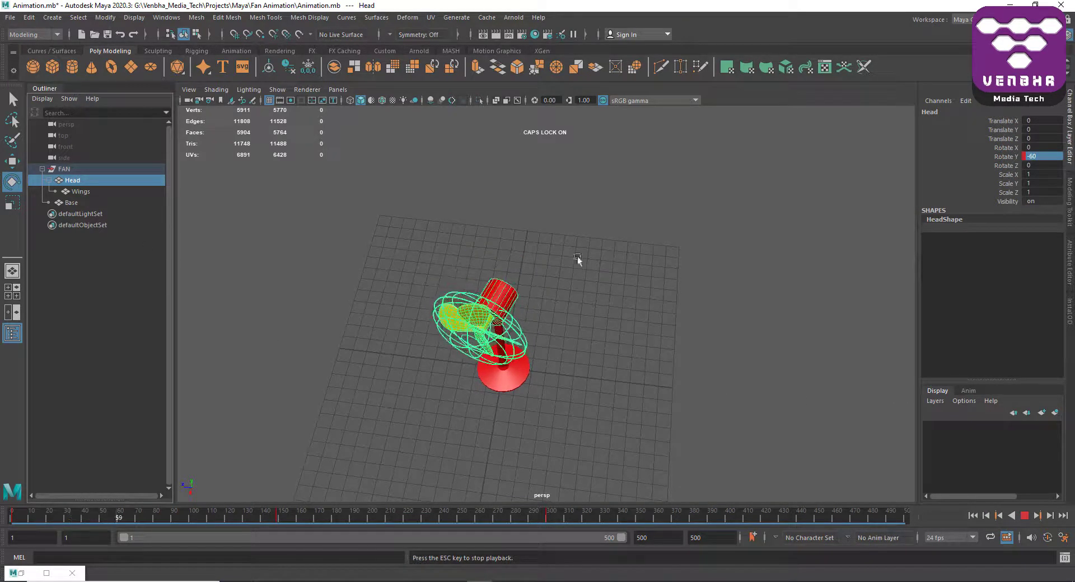
{"action": "left_click", "coordinate": [84, 192]}
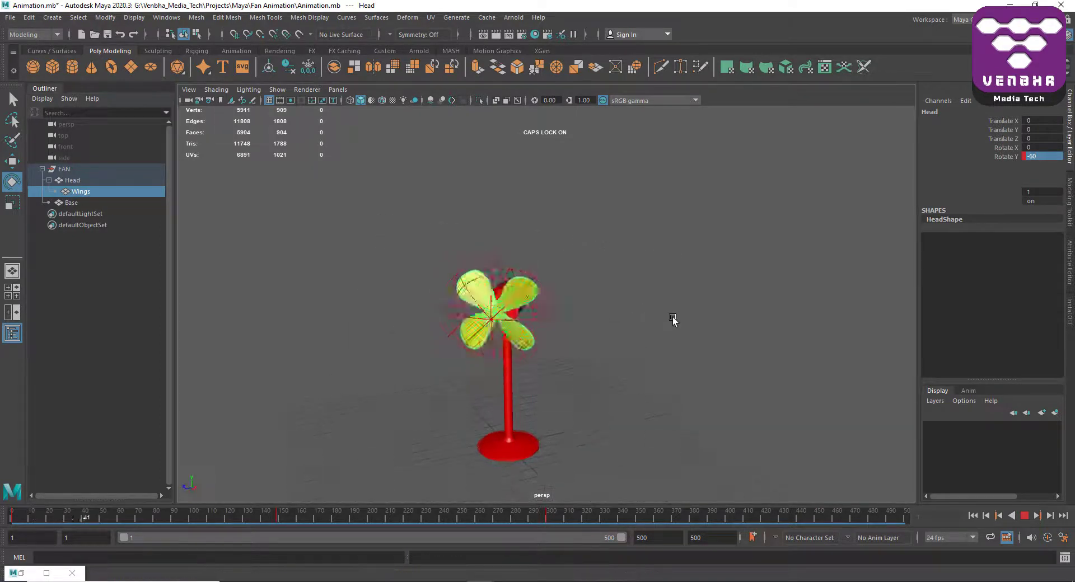
Clear the selection and bring up the Graph Editor during playback.
{"action": "left_click", "coordinate": [672, 305]}
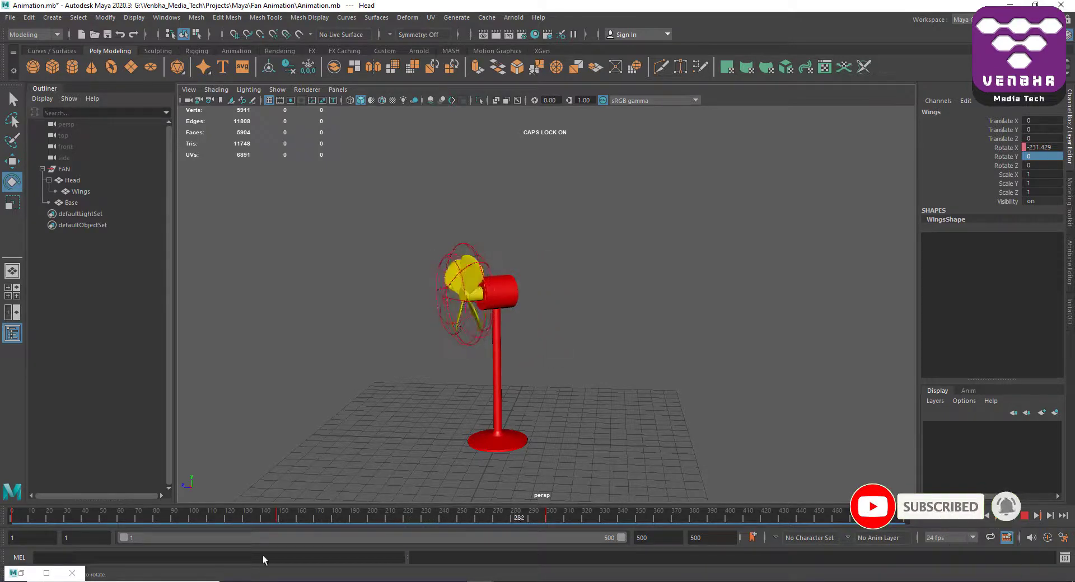
{"action": "left_click", "coordinate": [27, 575]}
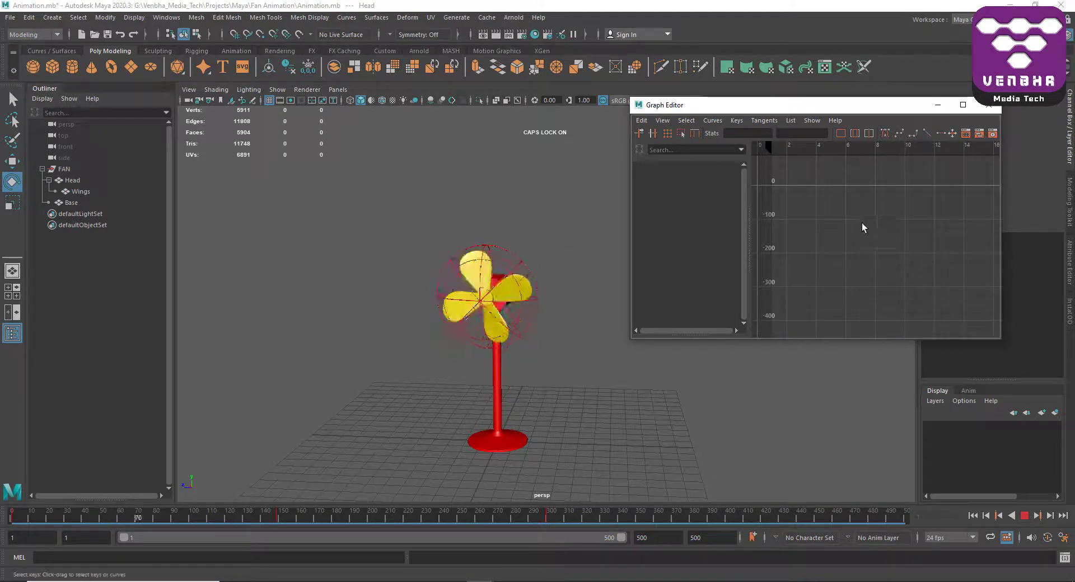
Frame all and load Head's Rotate Y curve, a wave between about 60 and -60.
{"action": "scroll", "coordinate": [860, 226], "scroll_direction": "down", "scroll_amount": 3}
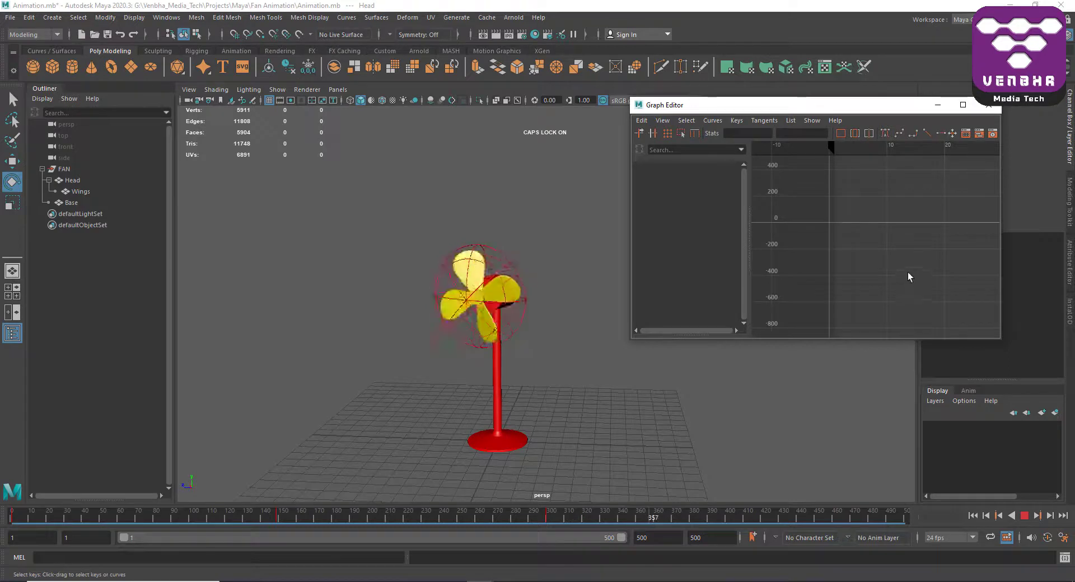
{"action": "scroll", "coordinate": [908, 269], "scroll_direction": "down", "scroll_amount": 3}
{"action": "key", "text": "a"}
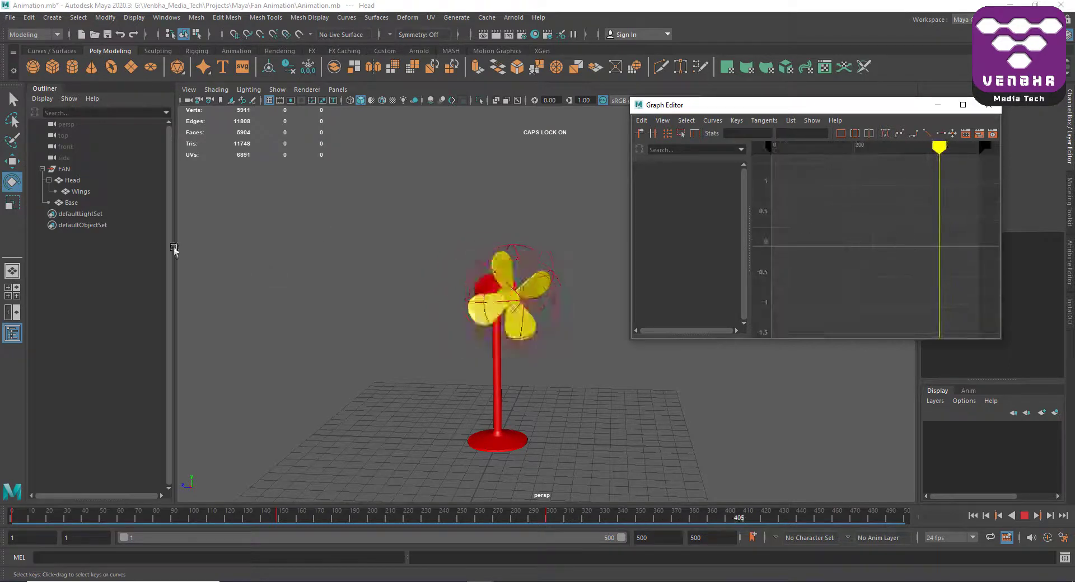
{"action": "left_click", "coordinate": [83, 191]}
{"action": "left_click", "coordinate": [73, 180]}
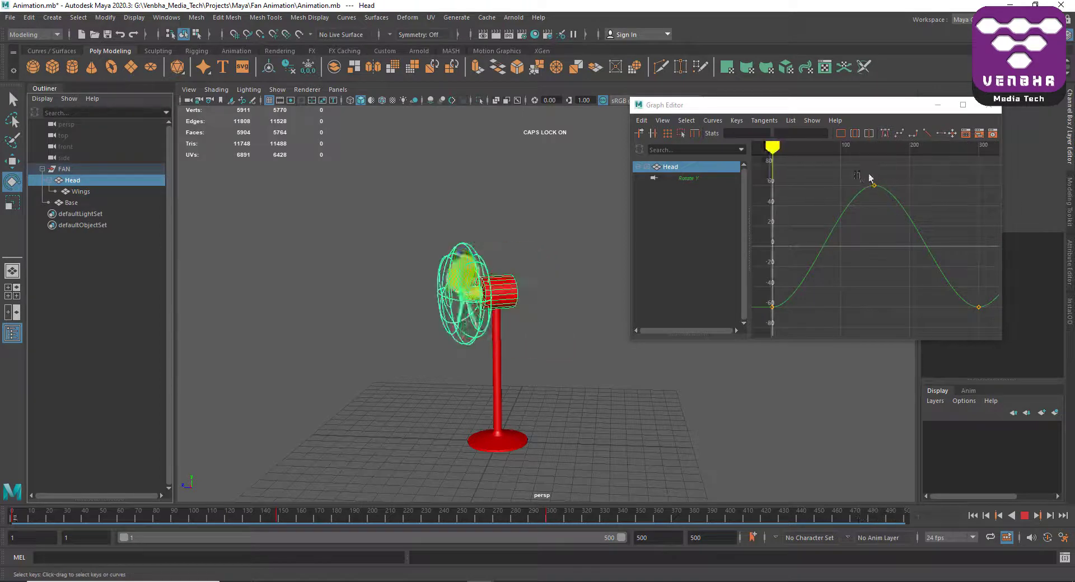
{"action": "left_click_drag", "start_coordinate": [852, 178], "coordinate": [915, 199]}
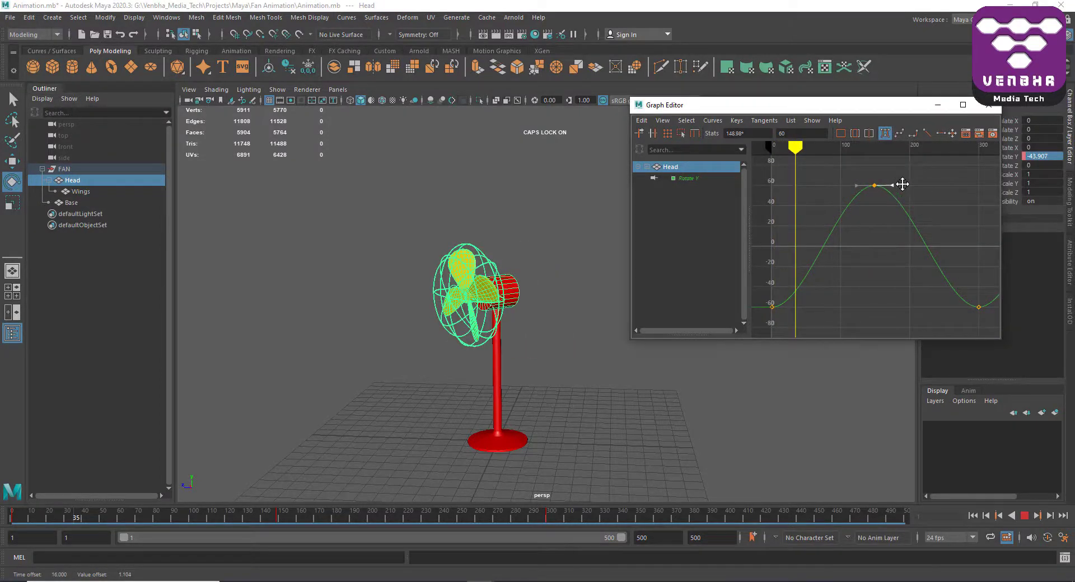
{"action": "left_click_drag", "start_coordinate": [890, 185], "coordinate": [886, 200]}
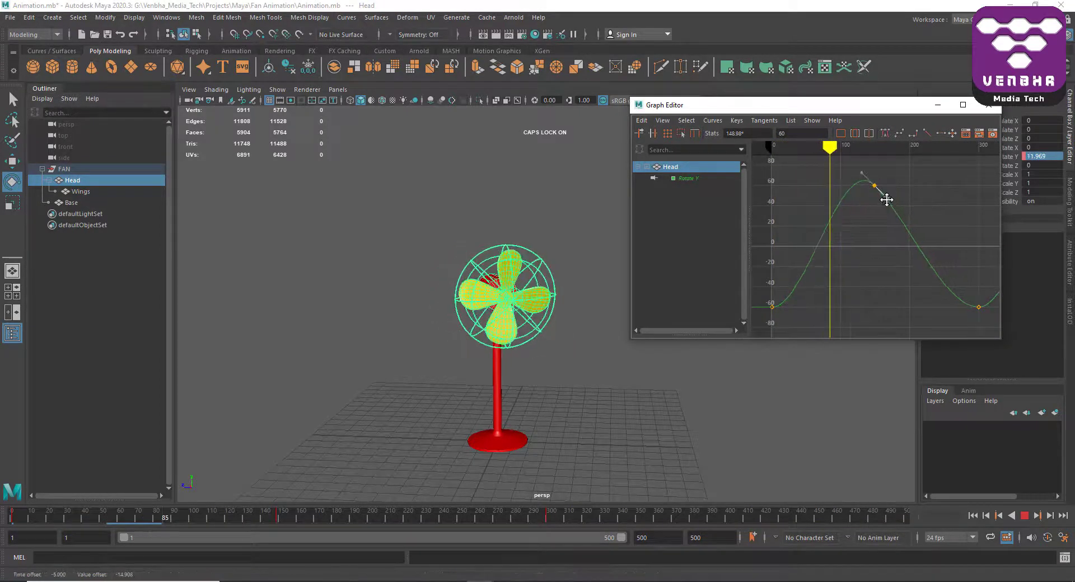
{"action": "key", "text": "ctrl+z"}
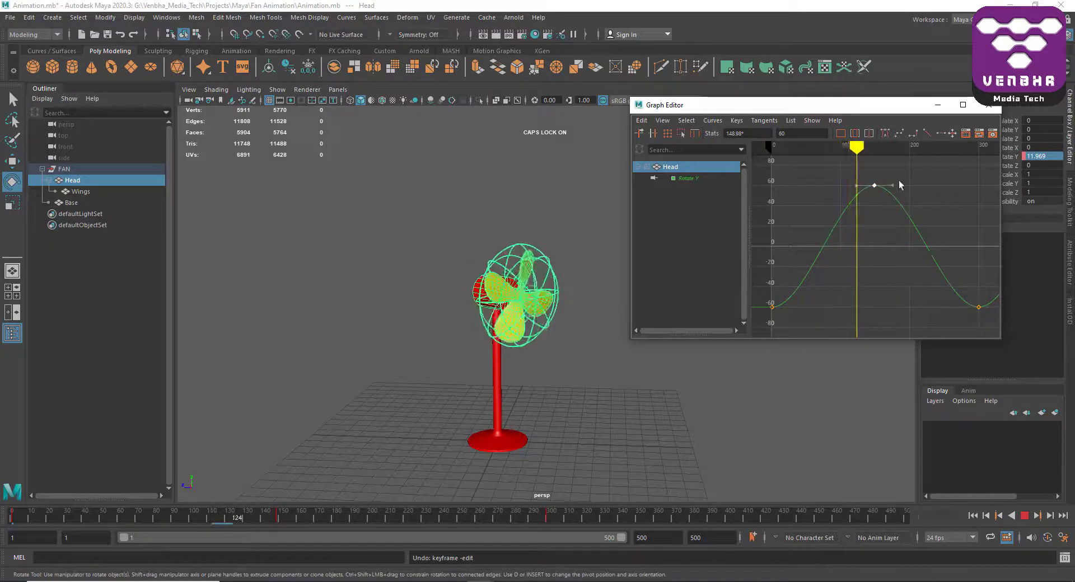